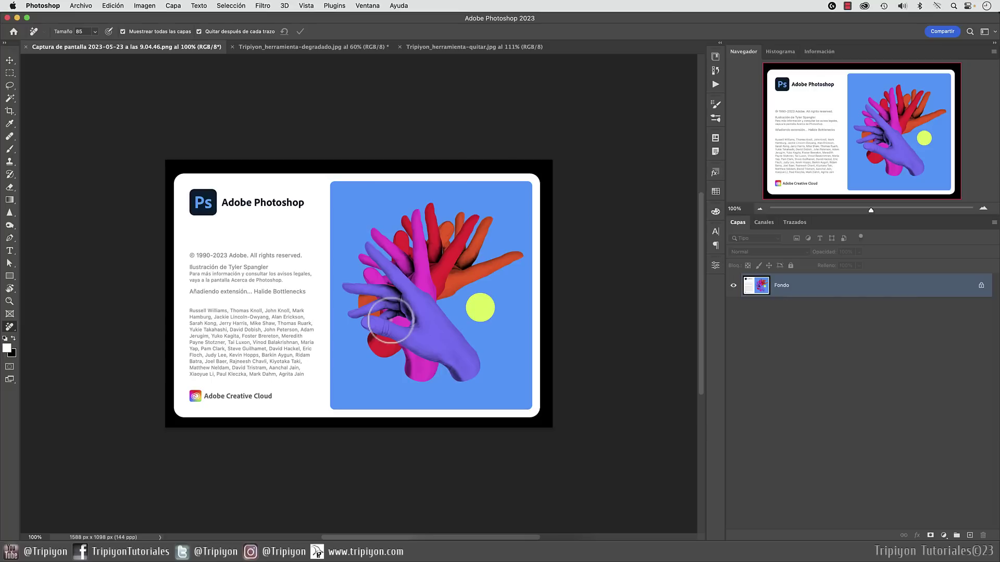
# - On Tripiyon_herramienta-degradado.jpg, enable the contextual task bar and select the woman with Seleccionar sujeto
pyautogui.click(335, 45)
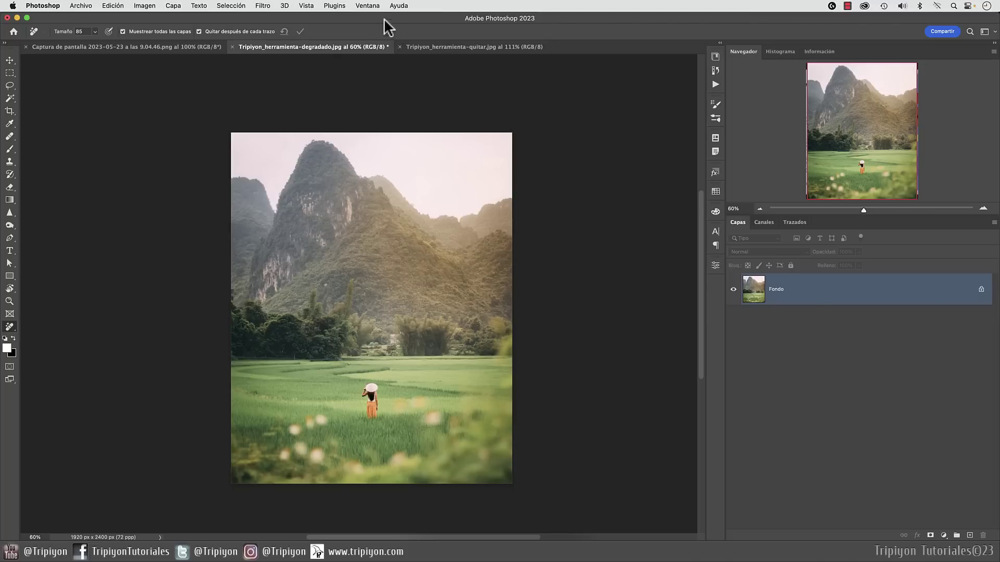
pyautogui.click(368, 6)
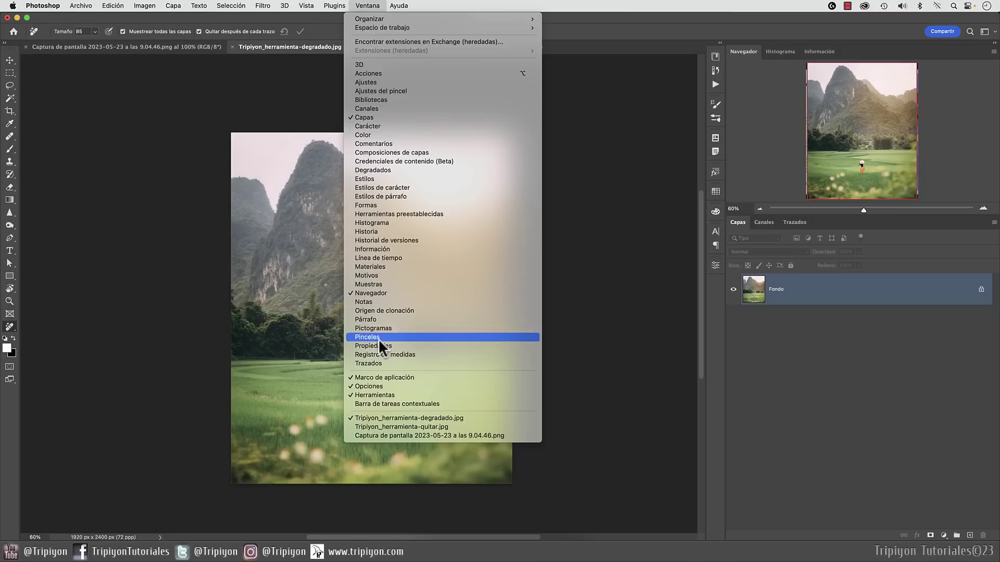
pyautogui.click(396, 404)
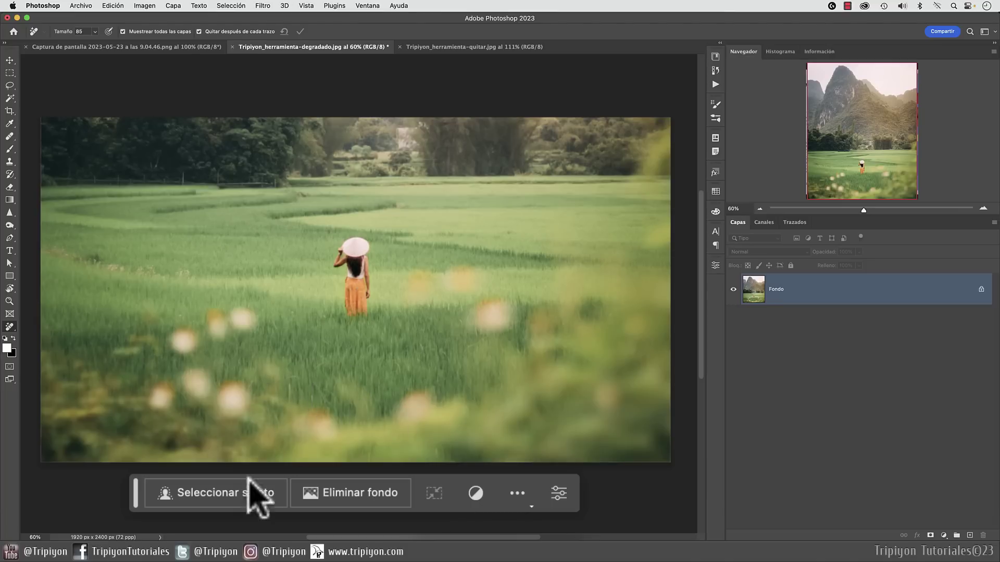
pyautogui.click(216, 493)
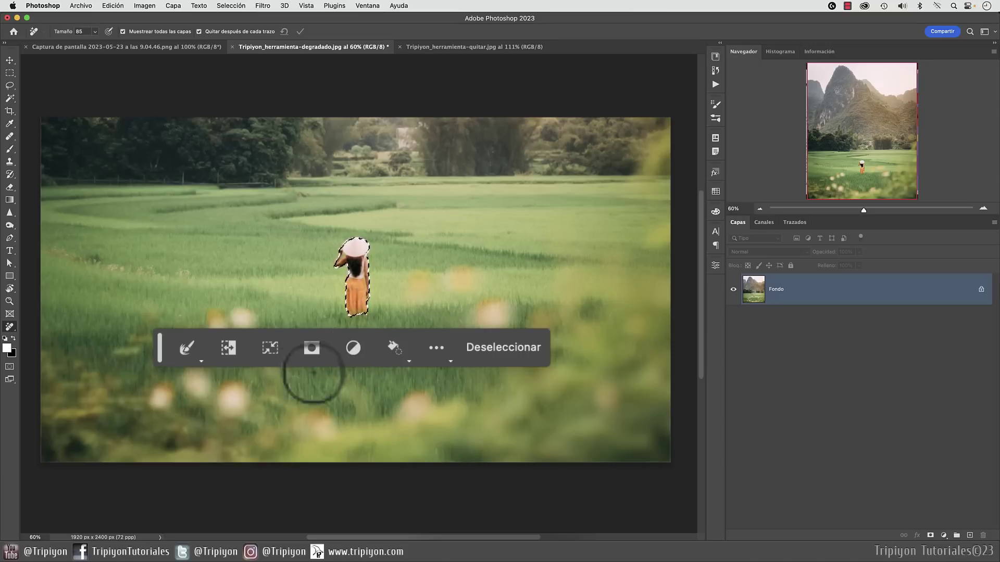
# - Deselect the woman and move the contextual task bar down beneath the photo
pyautogui.click(490, 352)
pyautogui.click(469, 495)
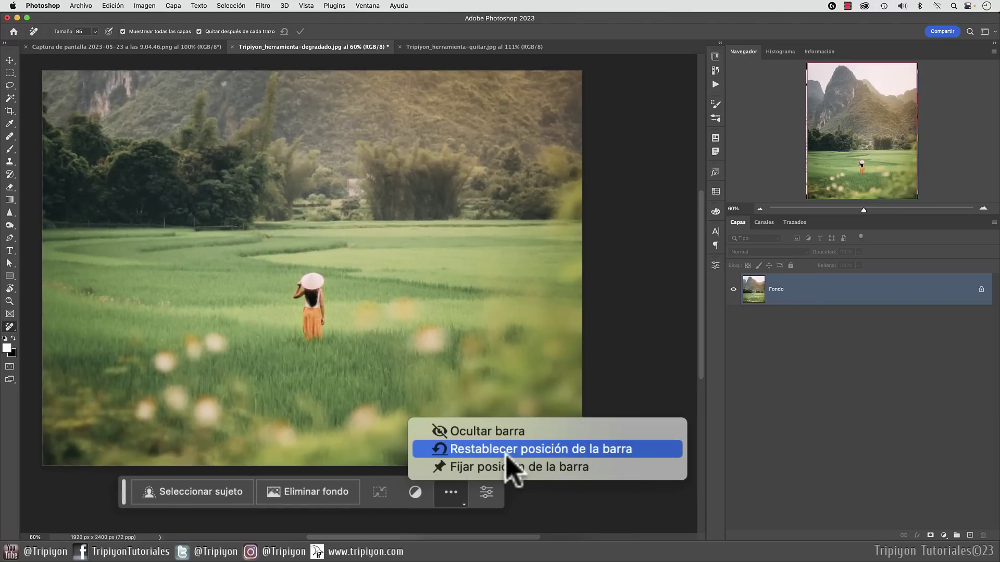
pyautogui.click(482, 85)
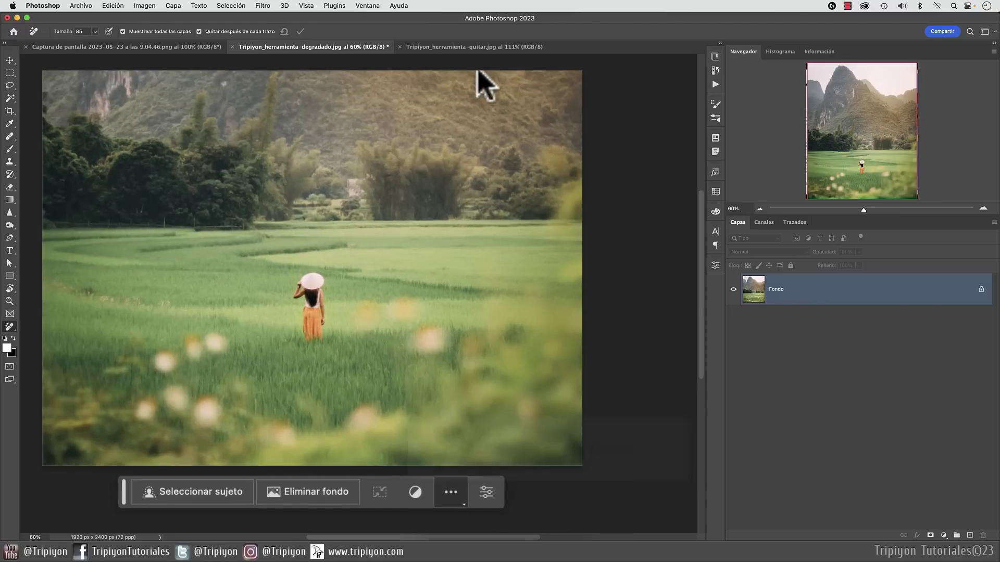
pyautogui.scroll(-3, 334, 235)
pyautogui.scroll(3, 322, 234)
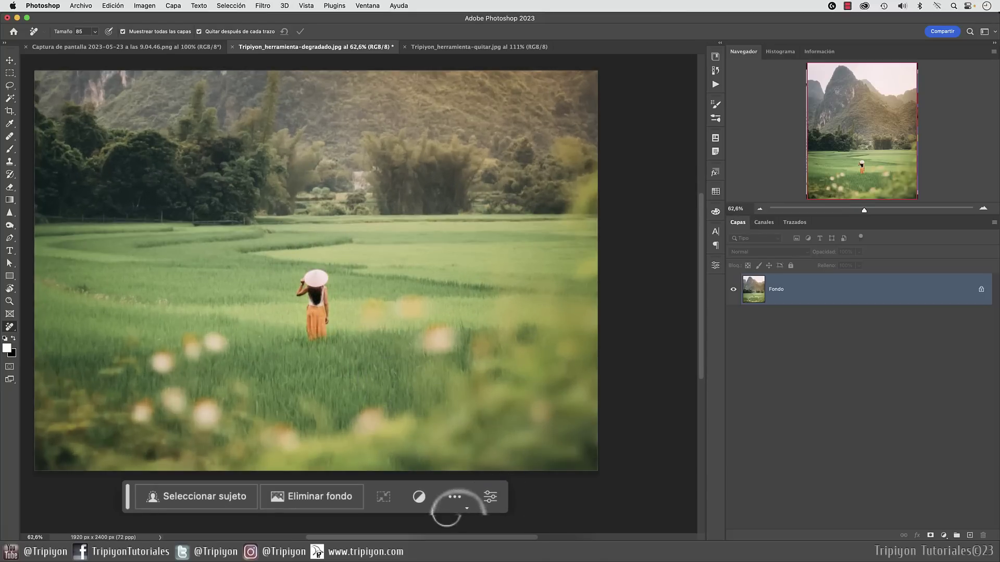
pyautogui.click(456, 504)
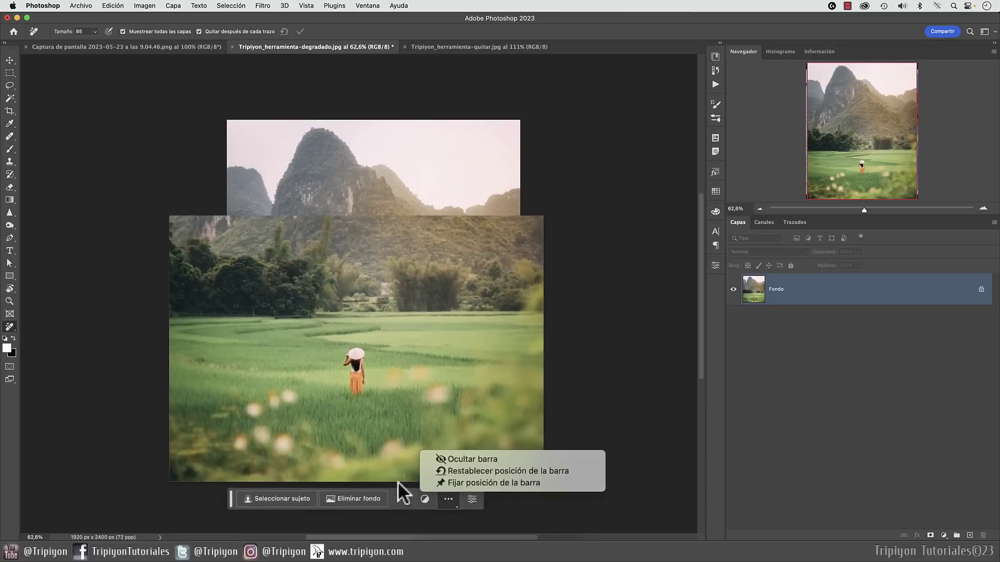
pyautogui.click(398, 481)
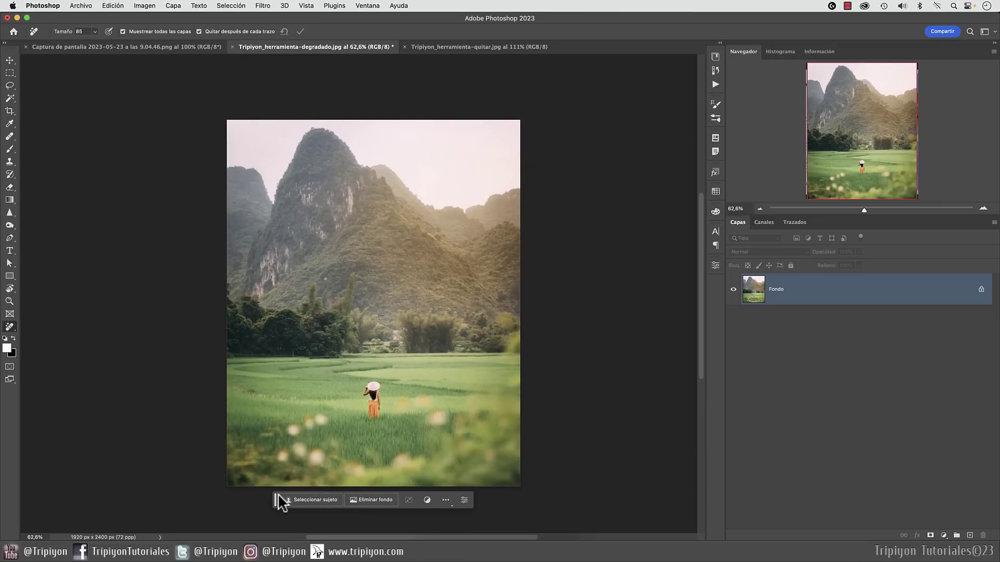
pyautogui.moveTo(278, 497); pyautogui.dragTo(294, 520)
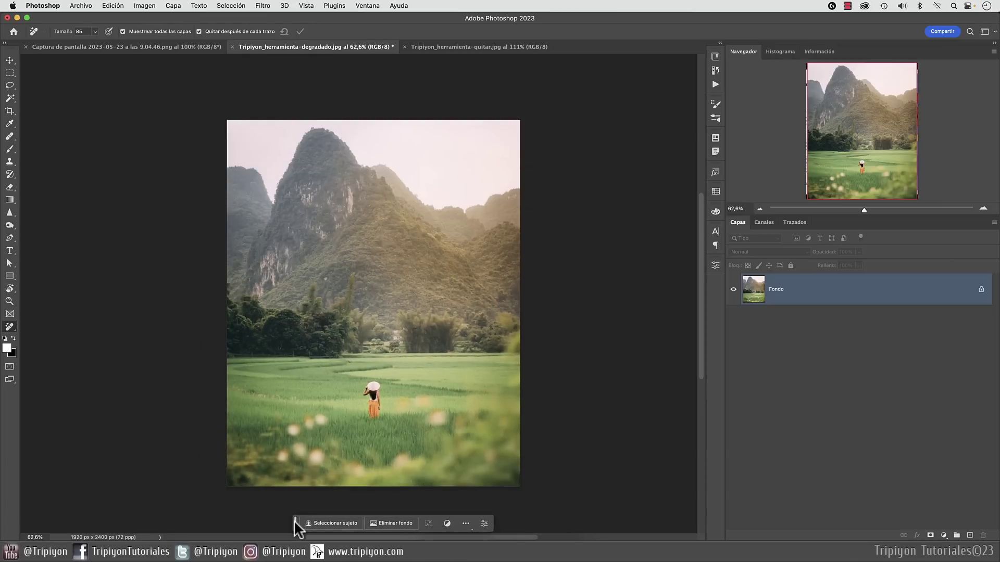
pyautogui.click(466, 524)
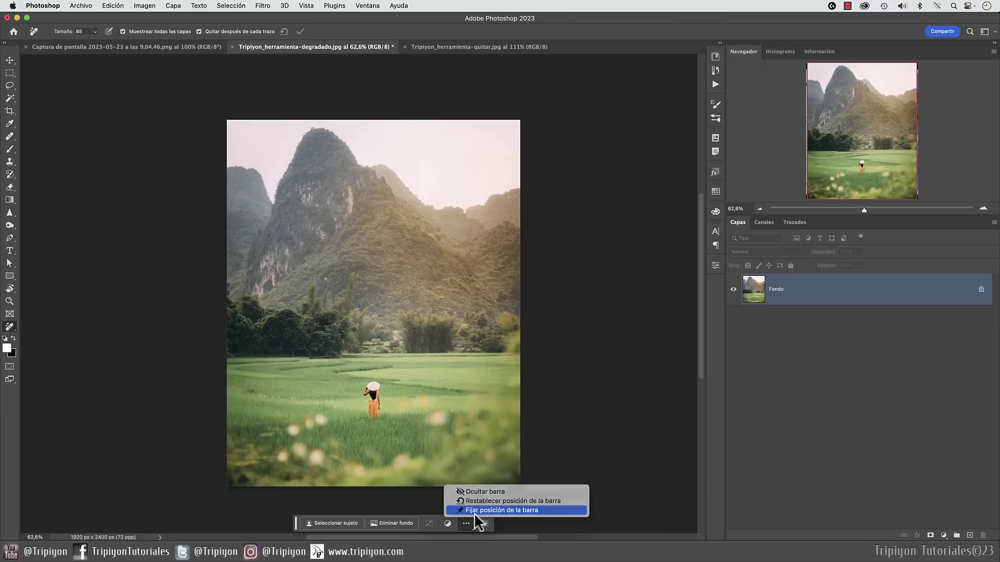
pyautogui.click(476, 510)
# - Recentre the photo, reselect then deselect the woman, and switch to the Gradient tool
pyautogui.scroll(-5, 331, 206)
pyautogui.scroll(4, 331, 206)
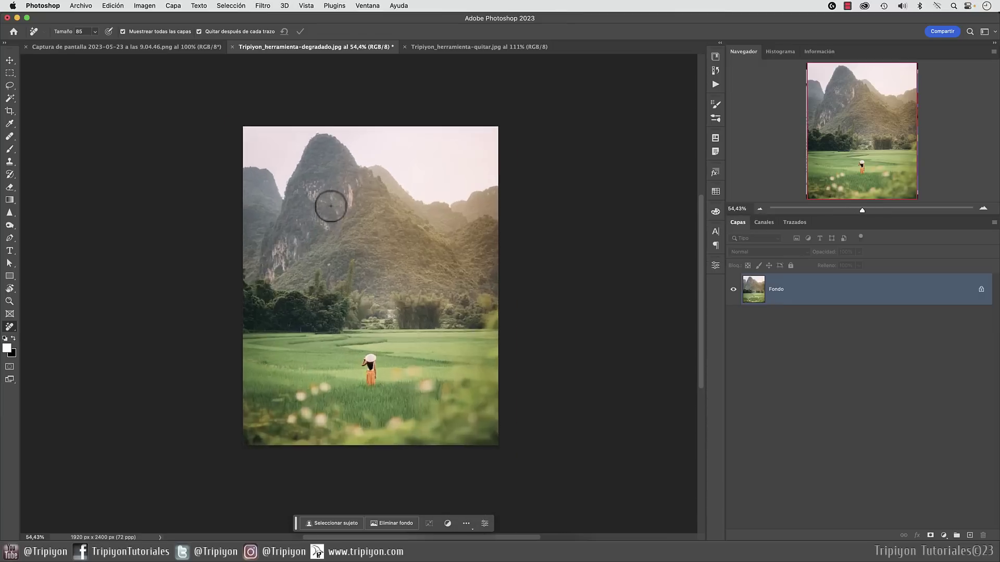
pyautogui.scroll(2, 330, 206)
pyautogui.moveTo(397, 265); pyautogui.dragTo(359, 268)
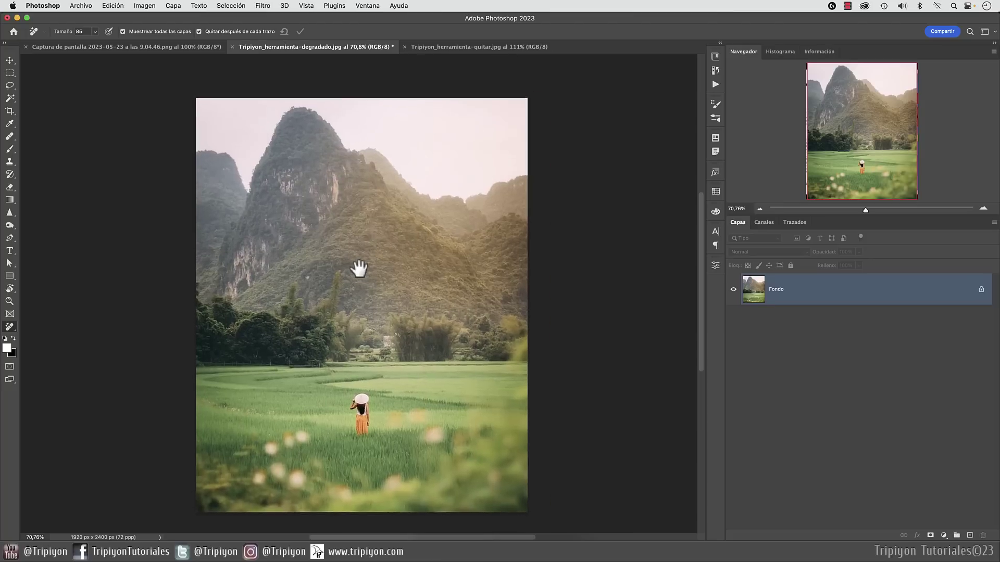
pyautogui.click(339, 523)
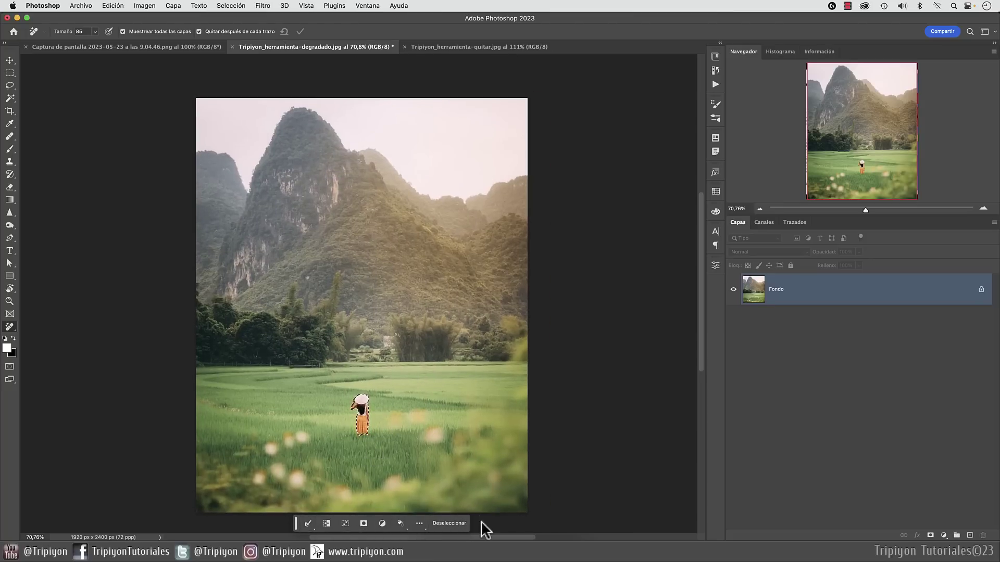
pyautogui.press('super+d')
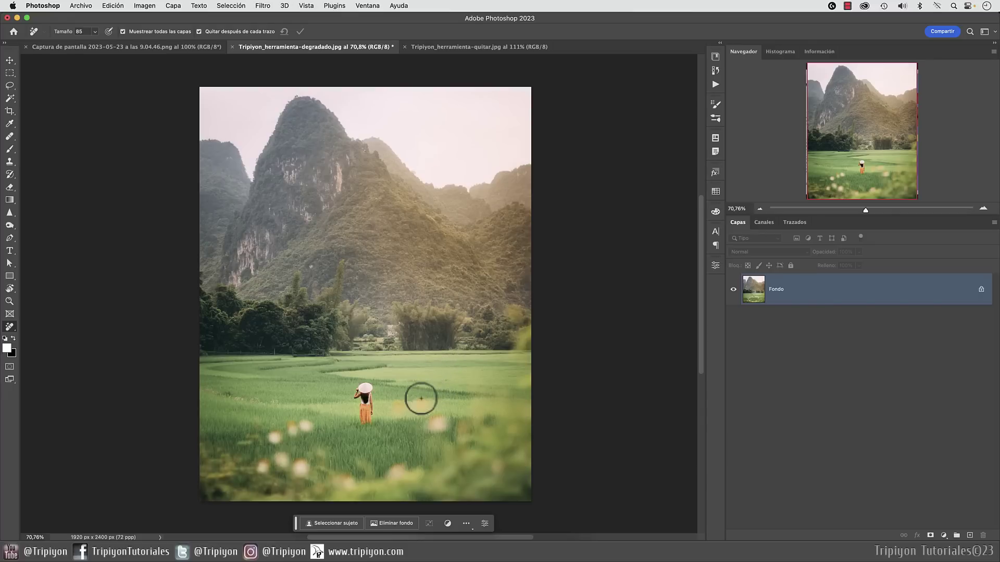
pyautogui.press('g')
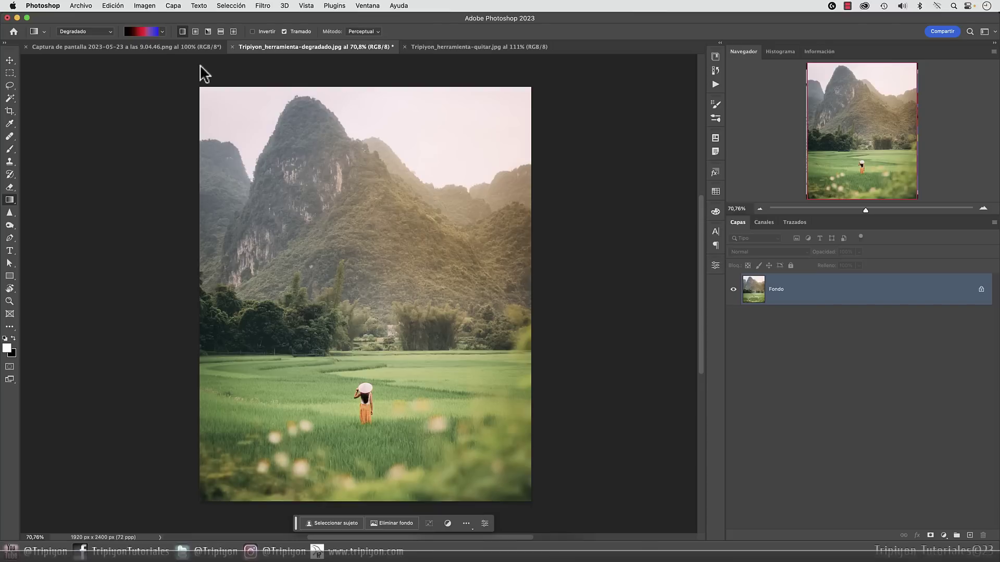
# - Draw a top-to-bottom gradient fill using the white-to-black preset
pyautogui.click(147, 33)
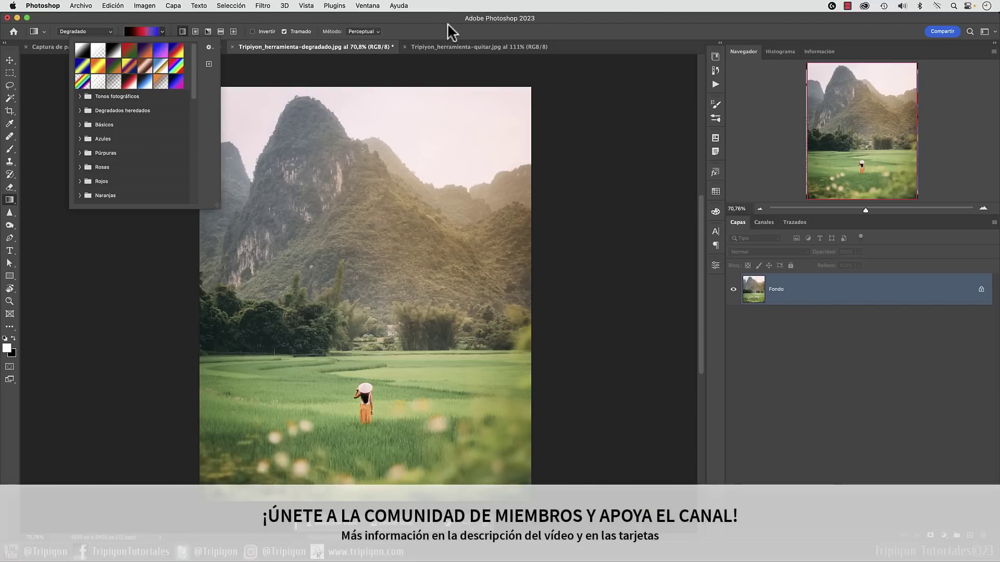
pyautogui.click(82, 51)
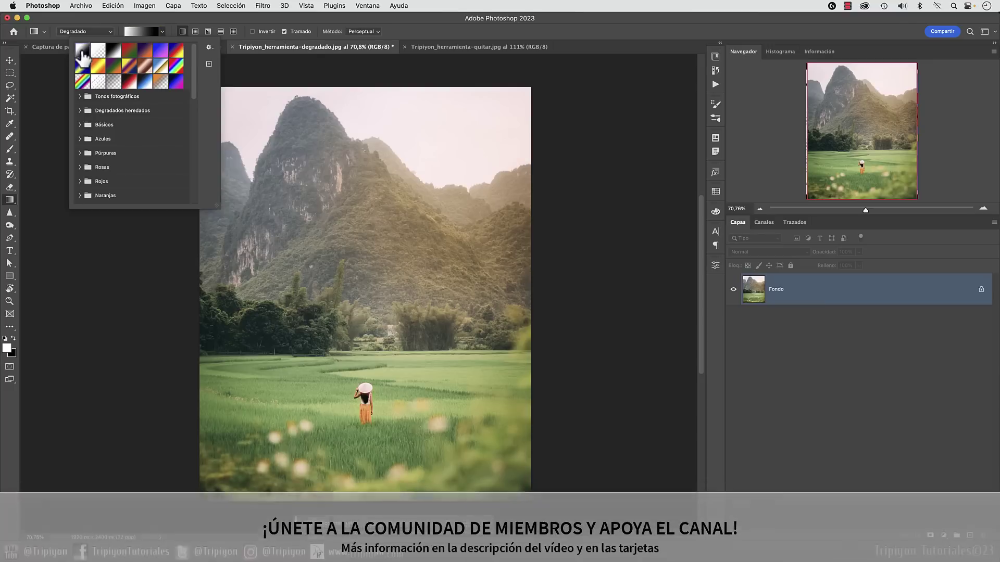
pyautogui.click(528, 27)
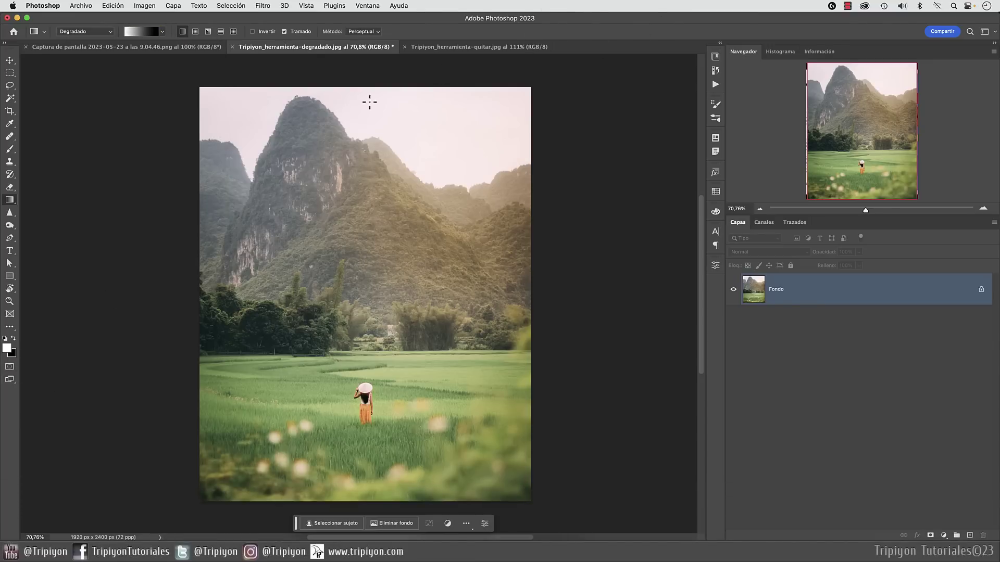
pyautogui.moveTo(361, 88); pyautogui.dragTo(362, 500)
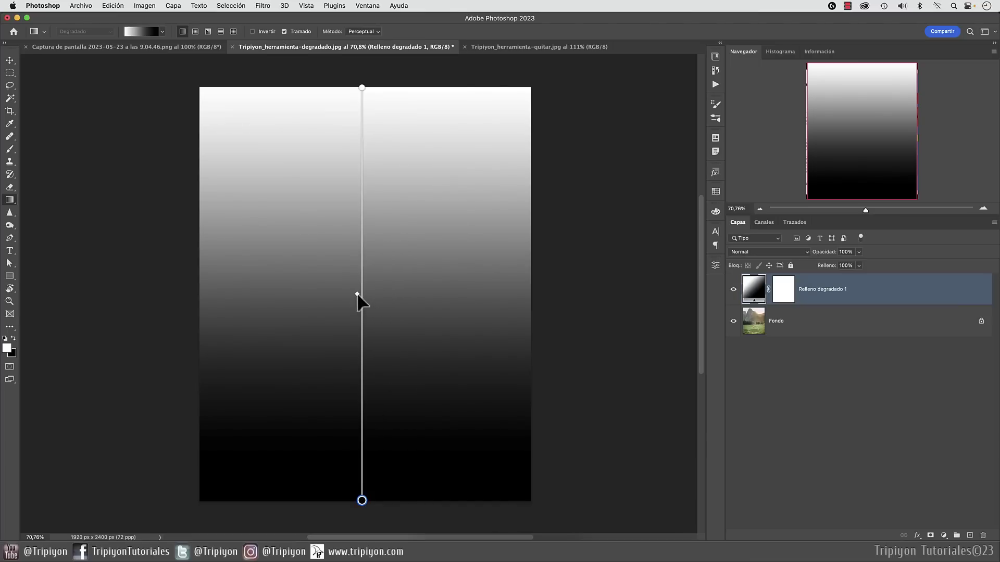
# - Adjust the gradient's blend midpoint and add a colour stop halfway down
pyautogui.moveTo(358, 294); pyautogui.dragTo(337, 327)
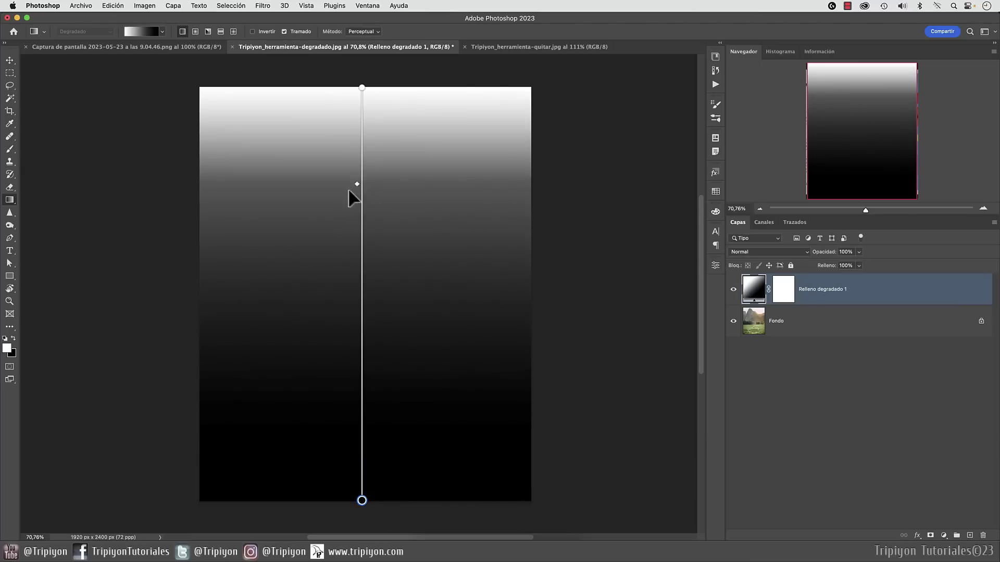
pyautogui.moveTo(338, 327); pyautogui.dragTo(357, 297)
pyautogui.click(362, 88)
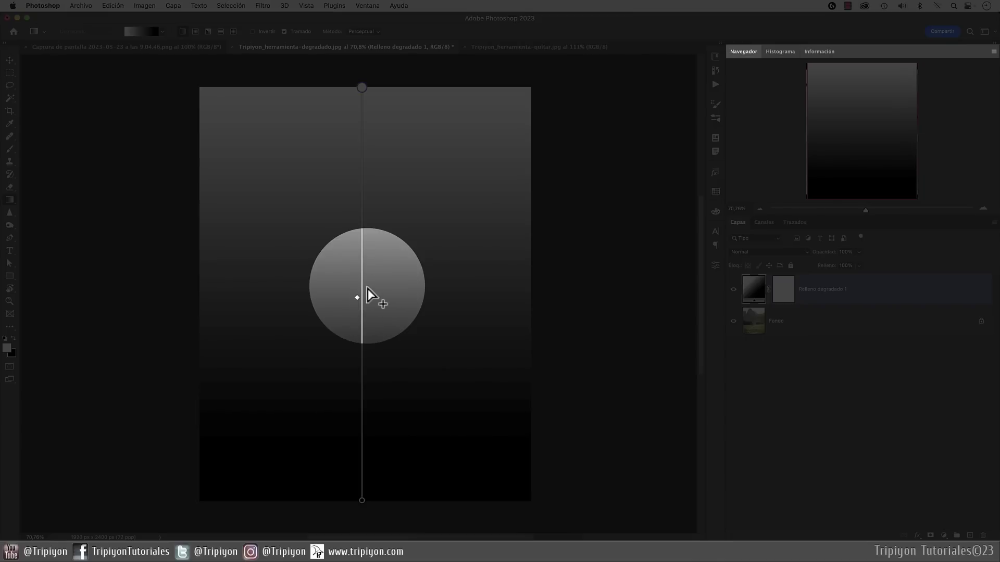
pyautogui.click(366, 286)
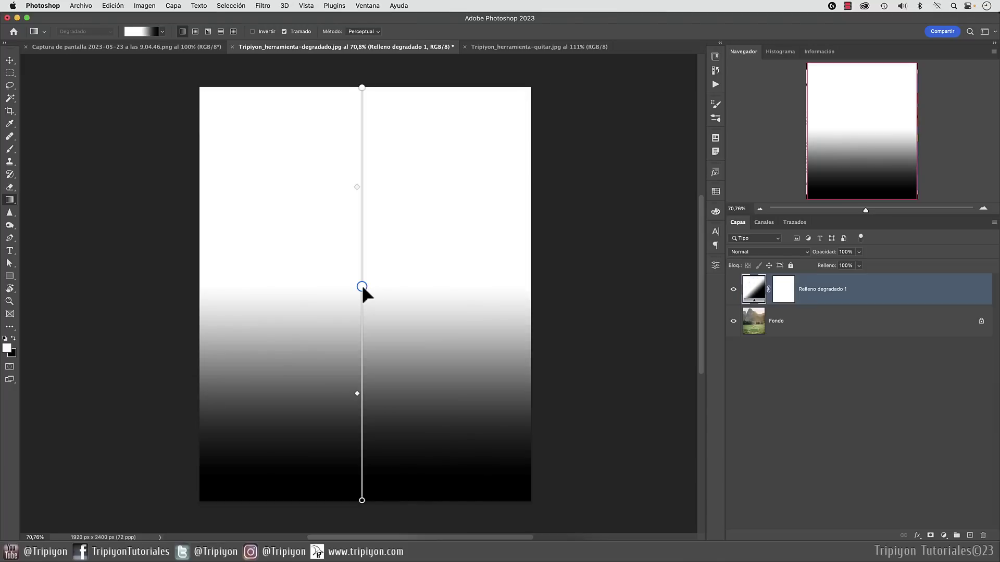
# - Set the middle stop to ff0000 red and drag both midpoints to rebalance the white-red-black blend
pyautogui.doubleClick(363, 287)
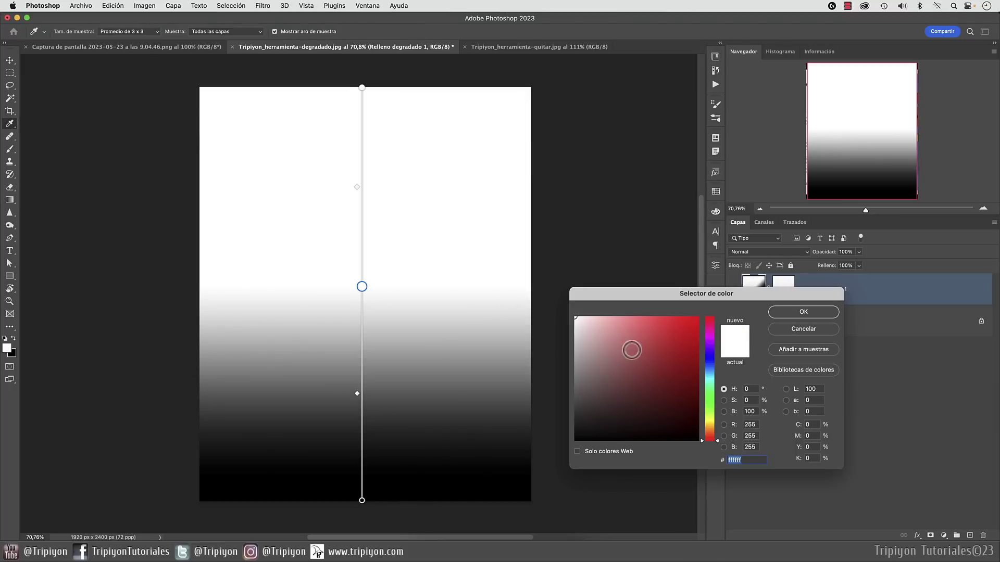
pyautogui.click(697, 317)
pyautogui.click(817, 314)
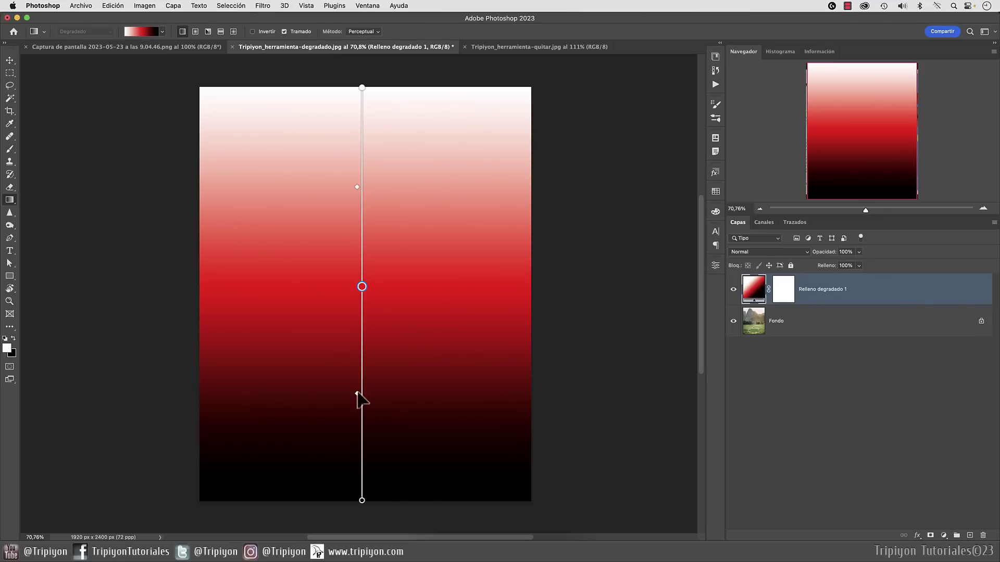
pyautogui.moveTo(357, 394); pyautogui.dragTo(358, 358)
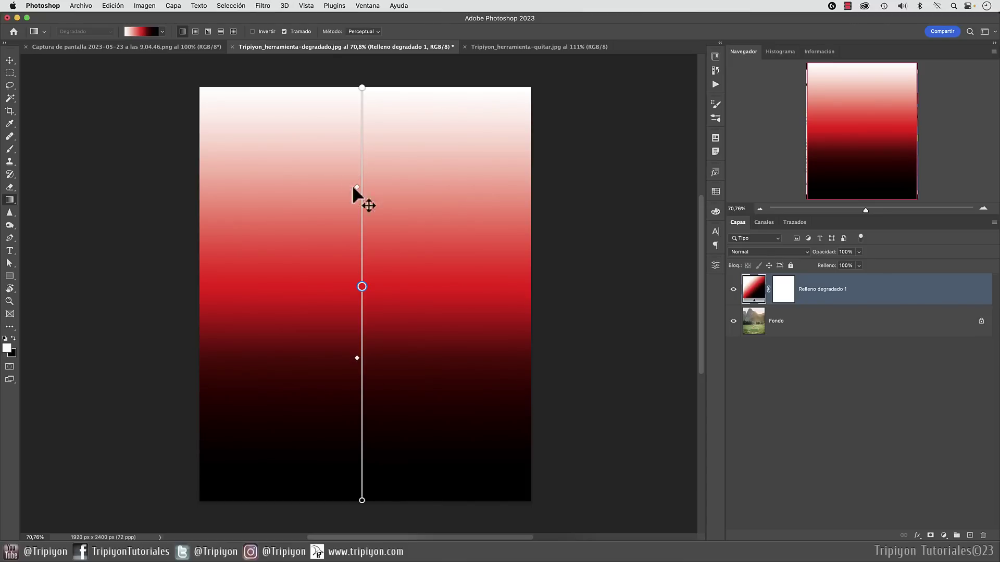
pyautogui.moveTo(357, 187); pyautogui.dragTo(357, 220)
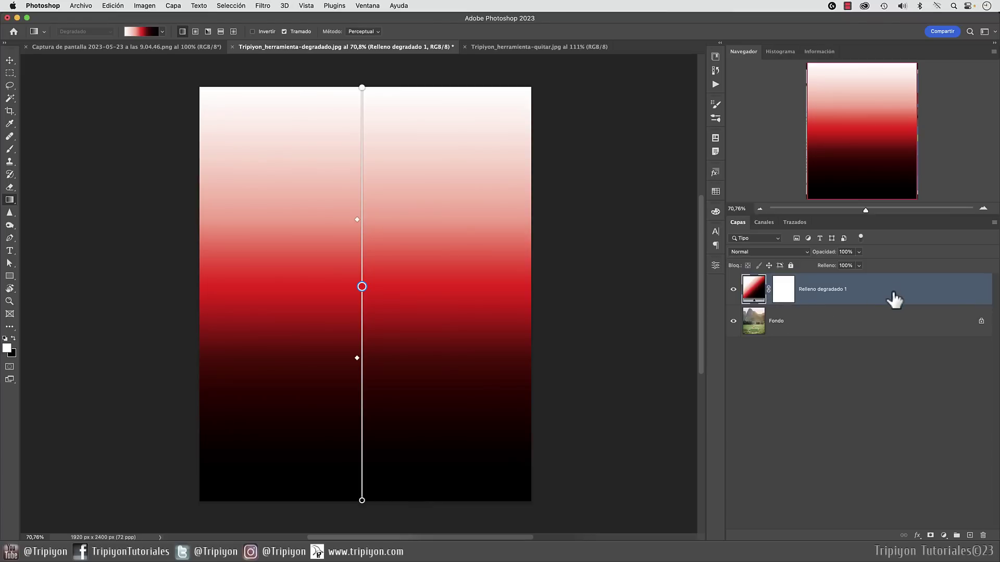
# - Open and close the Relleno degradado 1 settings, then drag the layer to the trash
pyautogui.doubleClick(750, 290)
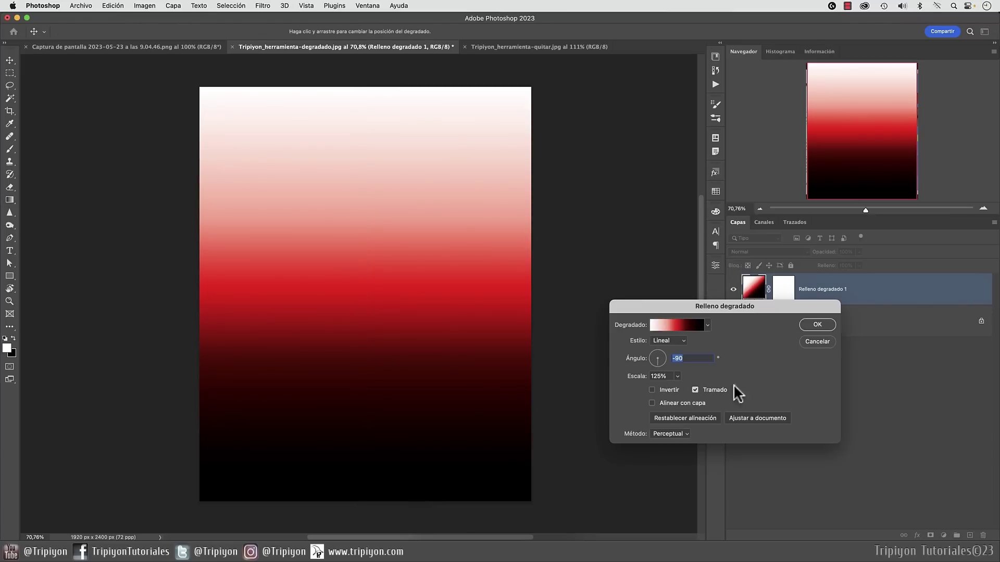
pyautogui.click(825, 339)
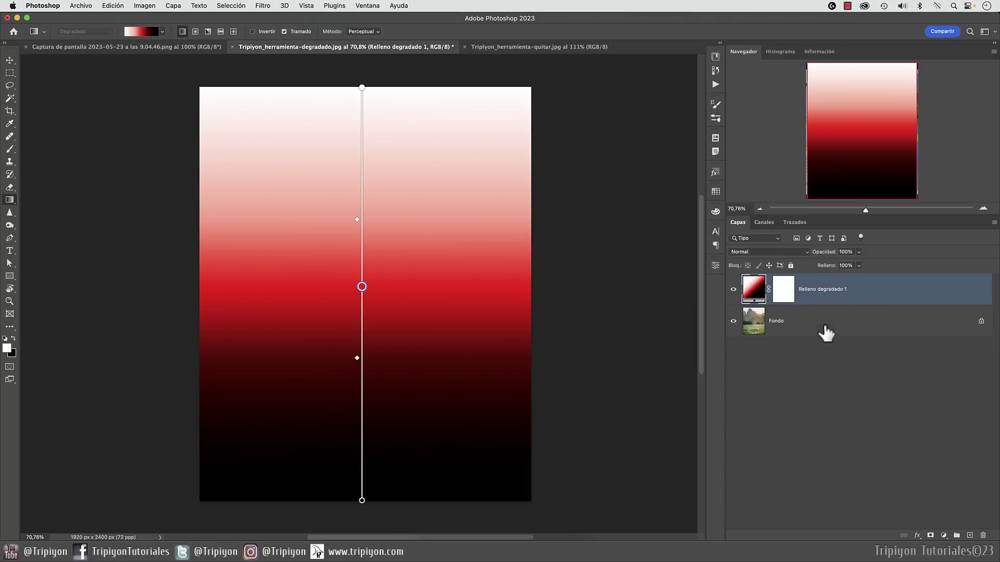
pyautogui.moveTo(754, 300)
pyautogui.mouseDown()
pyautogui.moveTo(969, 535)
pyautogui.moveTo(982, 535)
pyautogui.mouseUp()
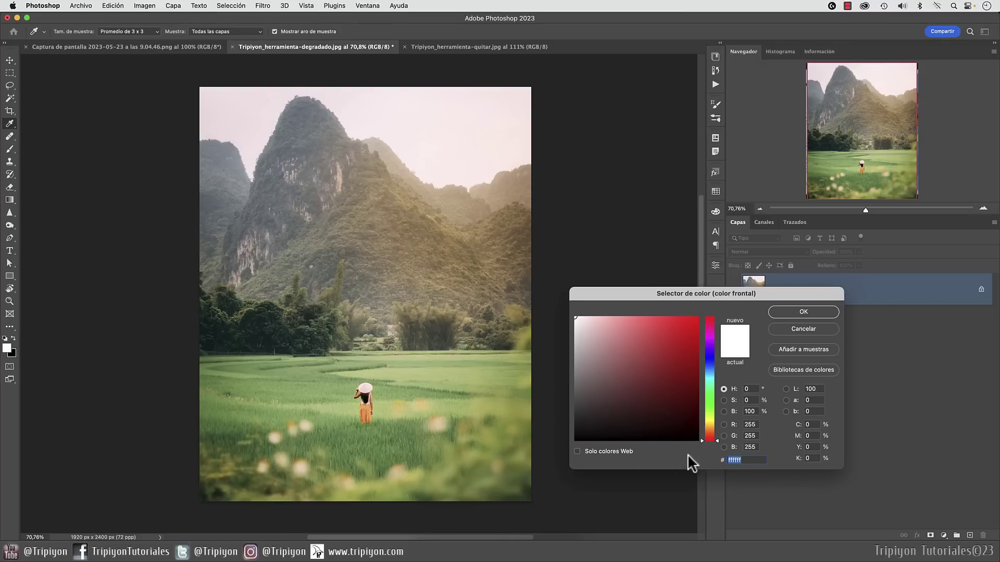
# - Set the foreground colour to orange fe8900 in the Color Picker
pyautogui.moveTo(709, 440); pyautogui.dragTo(710, 430)
pyautogui.click(698, 317)
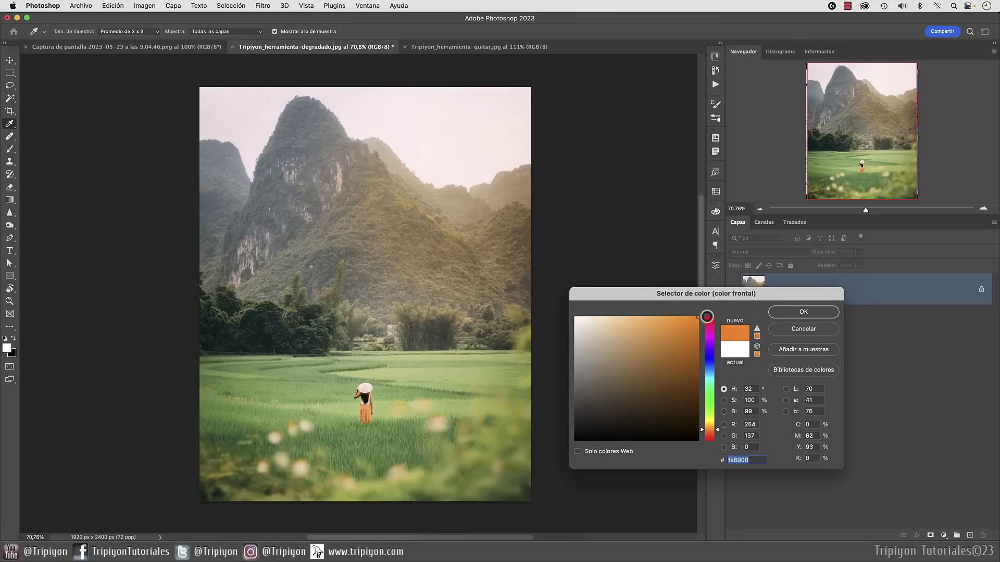
pyautogui.click(807, 313)
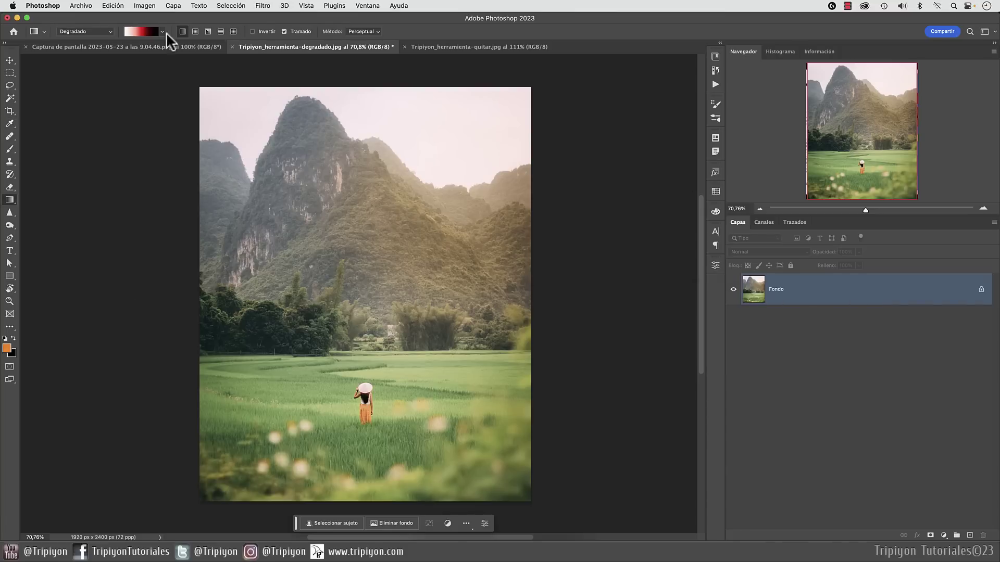
# - Draw an orange-to-transparent linear gradient from the top edge down past the hiker
pyautogui.click(162, 32)
pyautogui.click(98, 50)
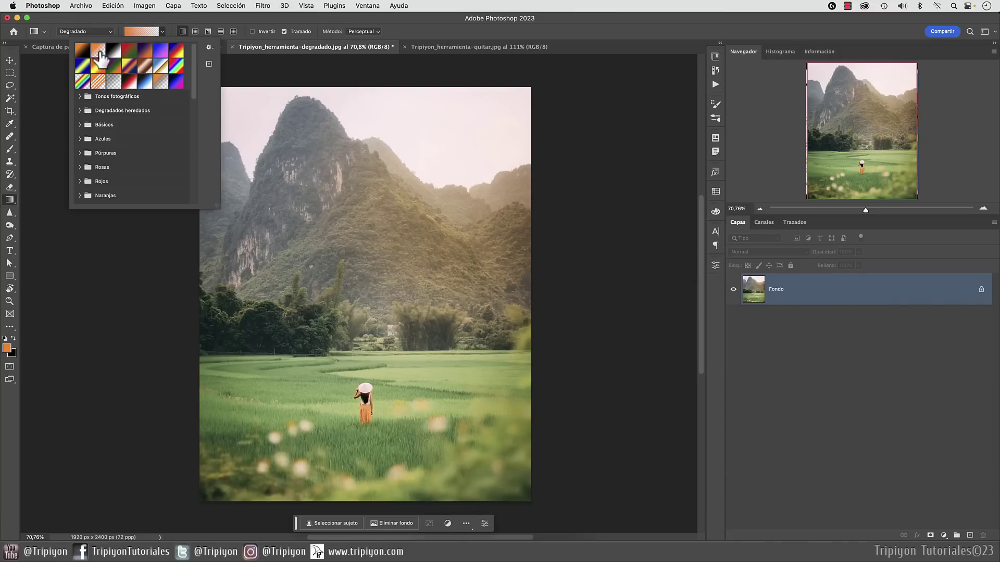
pyautogui.click(319, 19)
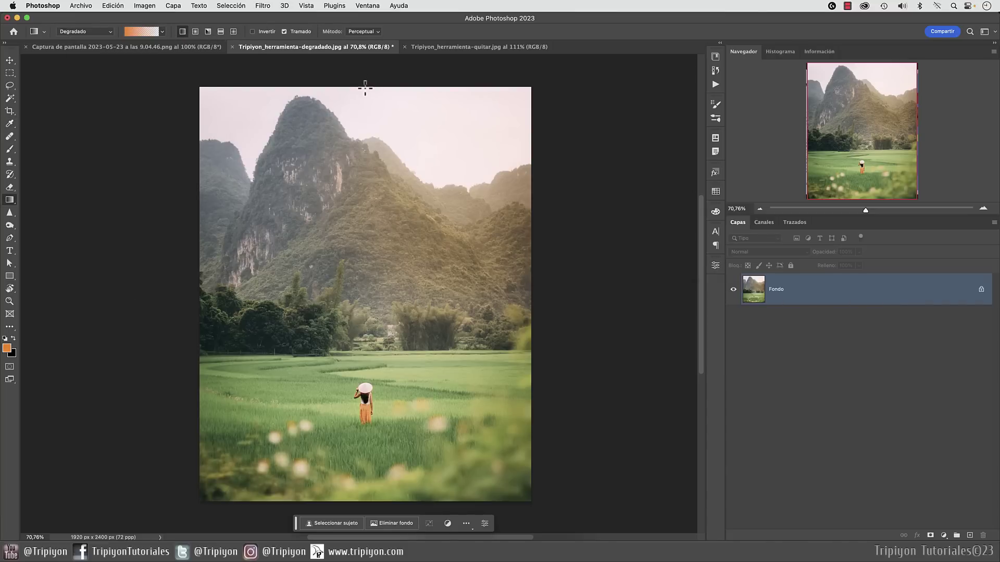
pyautogui.moveTo(364, 86)
pyautogui.mouseDown()
pyautogui.moveTo(364, 501)
pyautogui.moveTo(364, 399)
pyautogui.mouseUp()
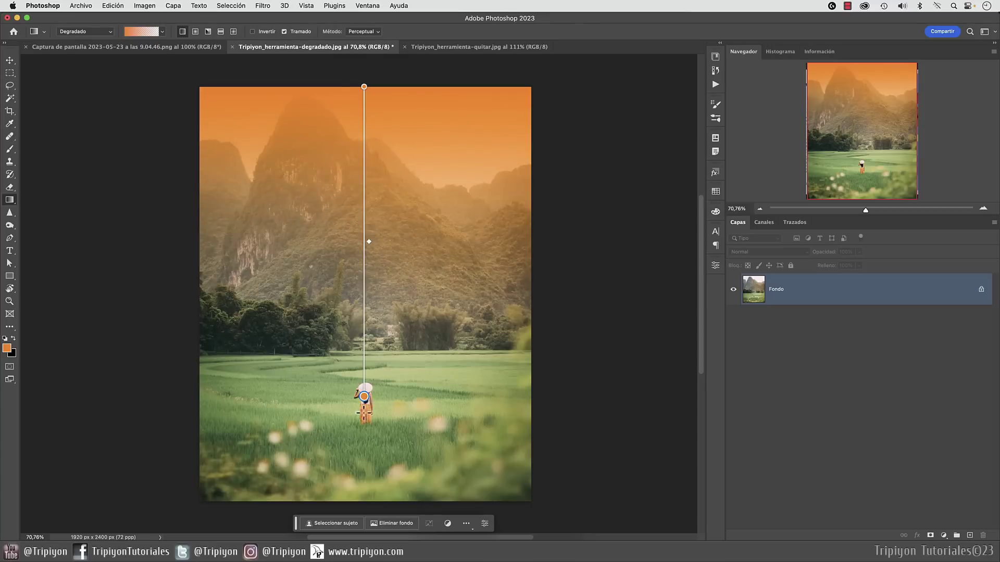
pyautogui.moveTo(364, 399); pyautogui.dragTo(364, 445)
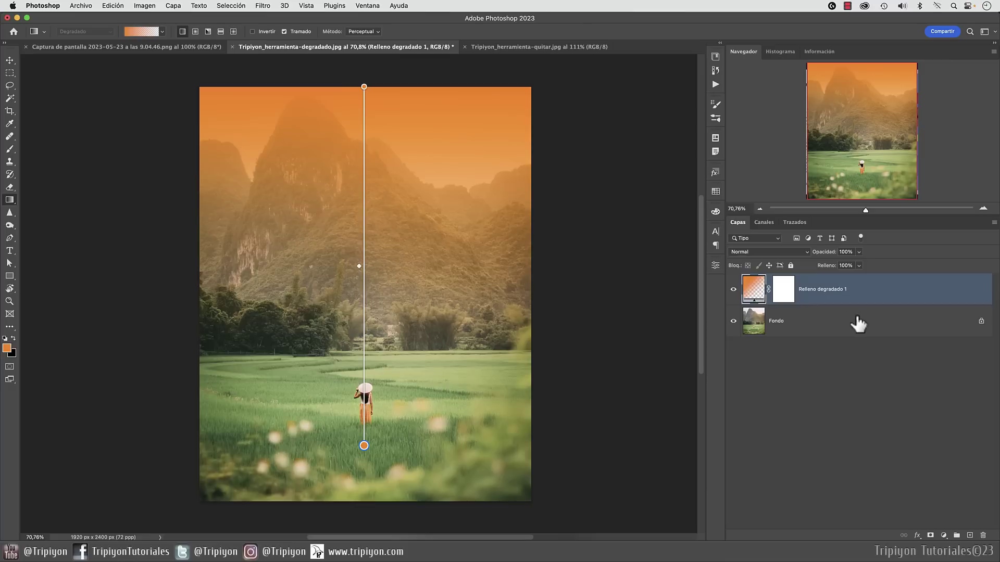
# - Set the gradient layer to Mezcla definida at roughly 30% fill and toggle visibility to compare
pyautogui.click(758, 251)
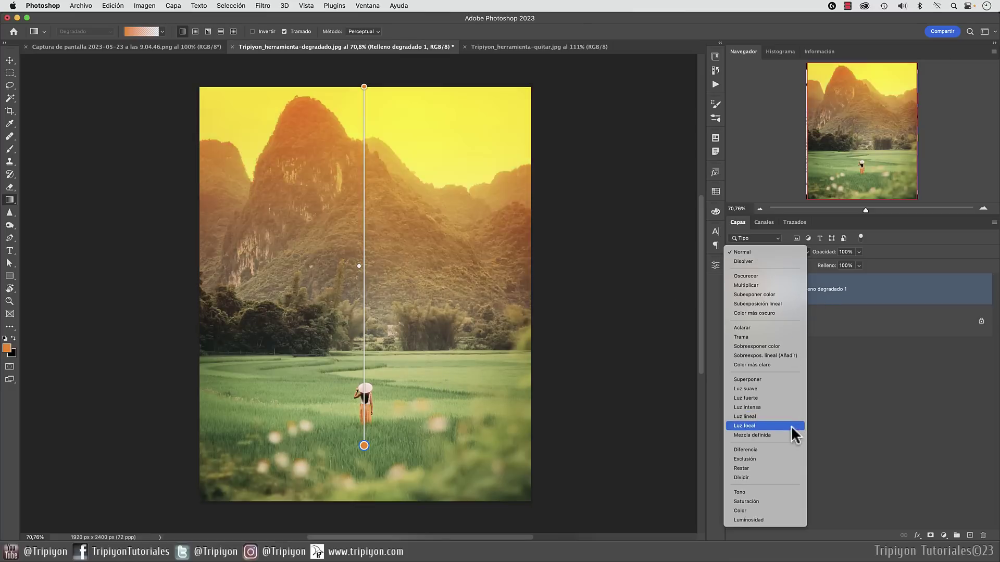
pyautogui.click(774, 435)
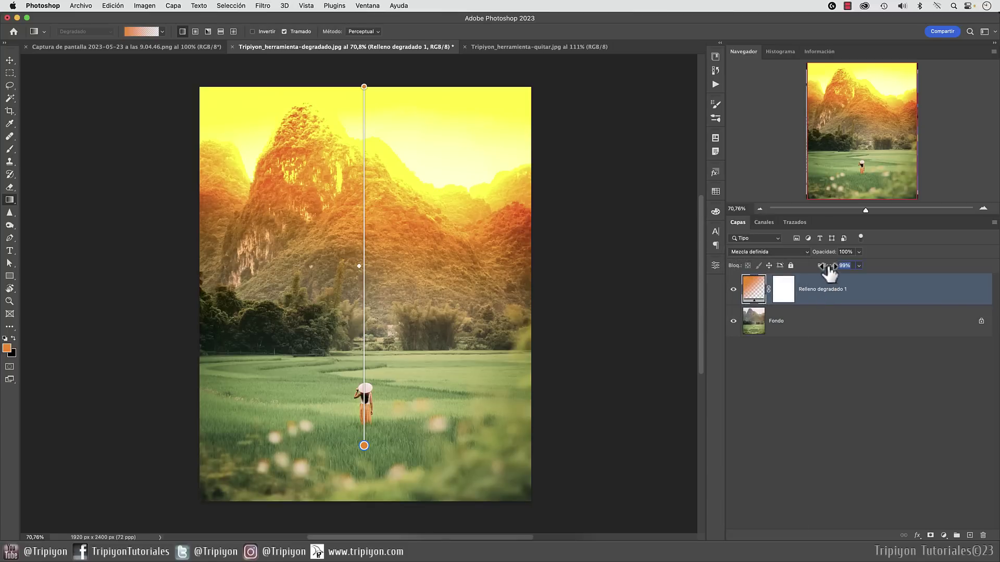
pyautogui.moveTo(826, 265); pyautogui.dragTo(792, 265)
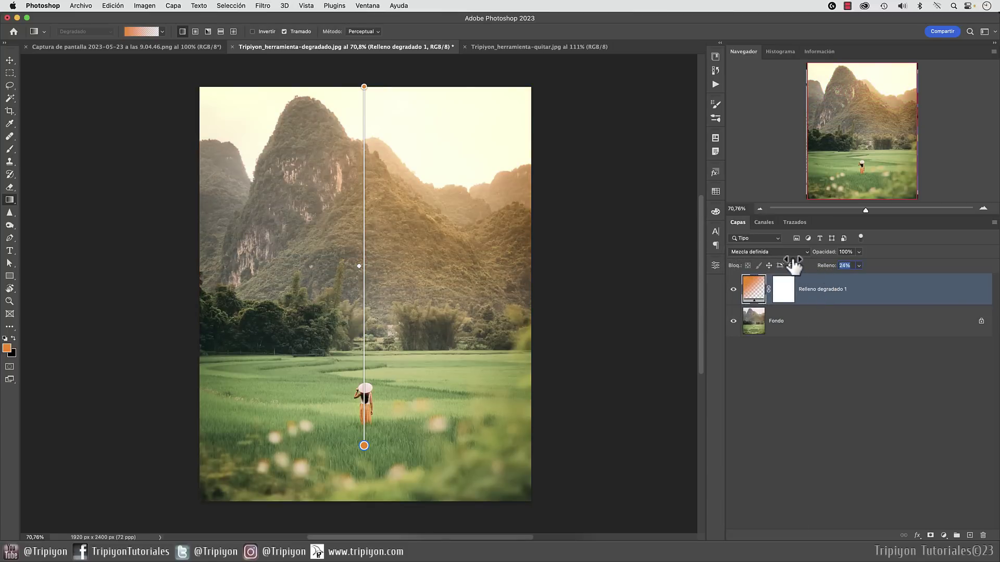
pyautogui.click(733, 289)
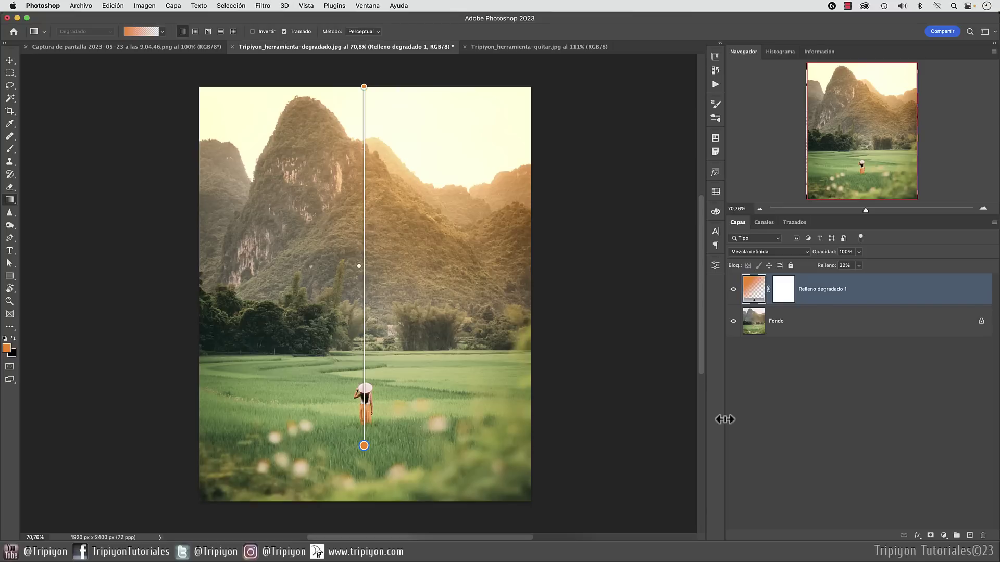
# - Switch to Tripiyon_herramienta-quitar.jpg and choose Herramienta Pincel corrector
pyautogui.click(556, 48)
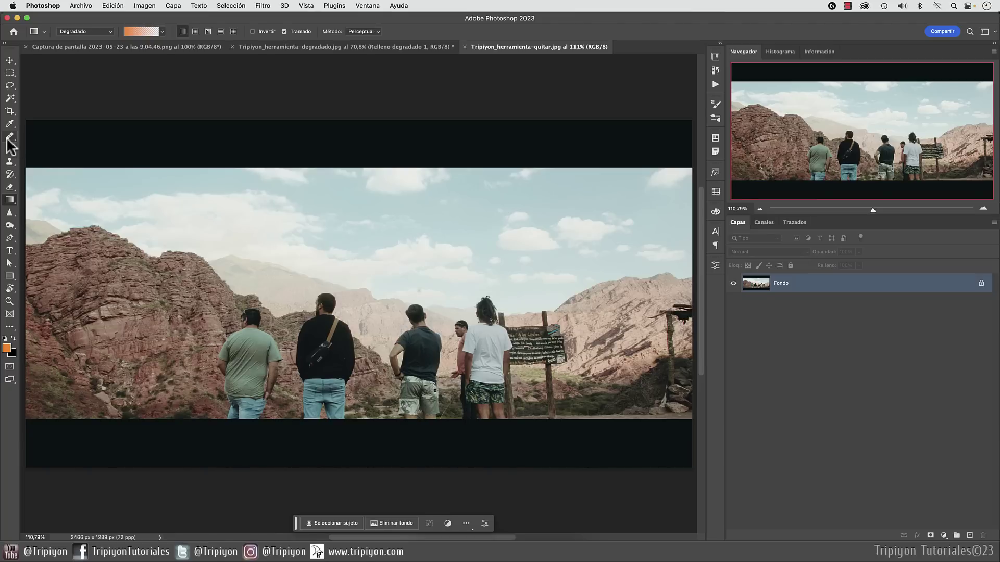
pyautogui.click(9, 138)
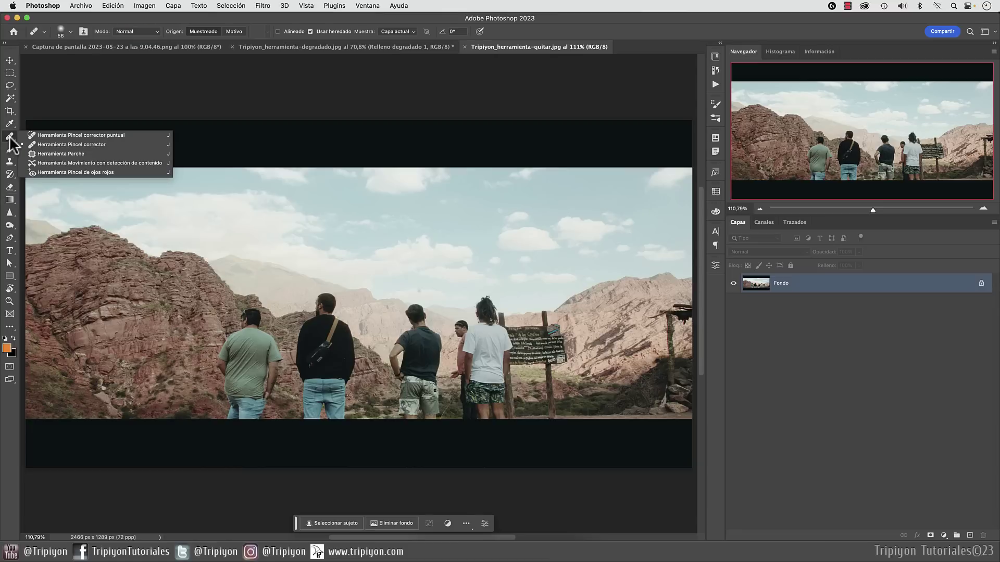
pyautogui.click(59, 145)
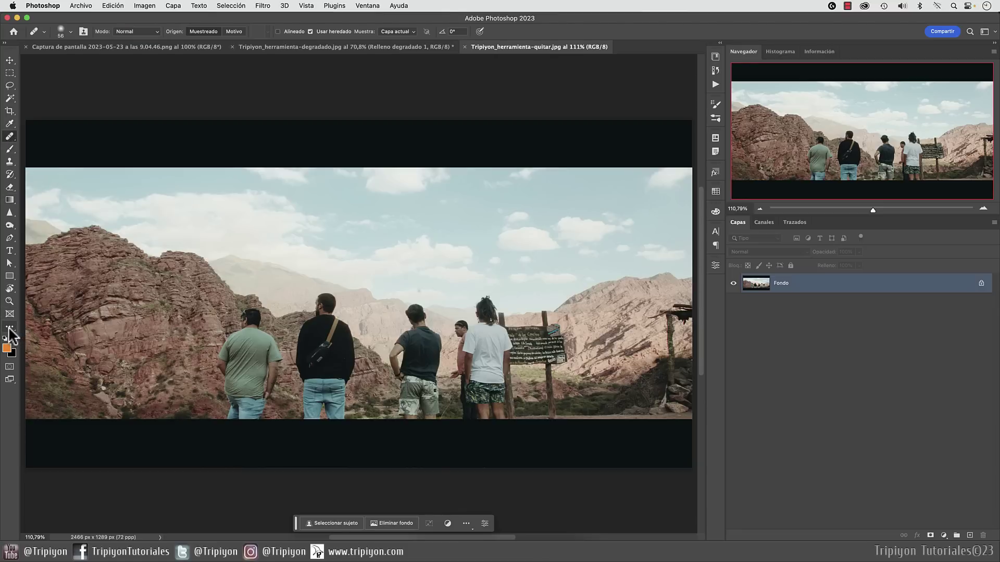
# - In Edición > Barra de herramientas, drag Herramienta Quitar into the healing group and confirm with Hecho
pyautogui.click(113, 6)
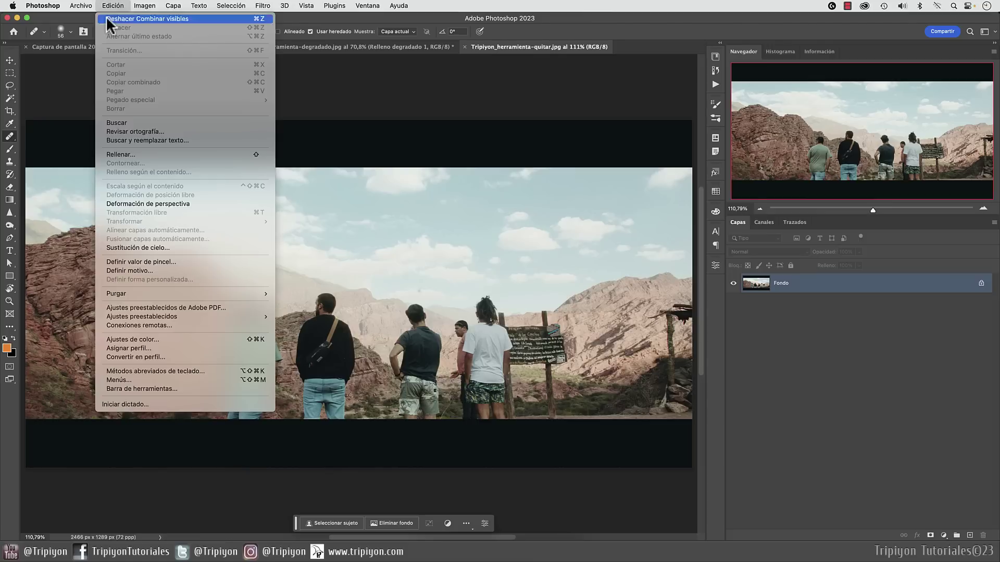
pyautogui.click(175, 389)
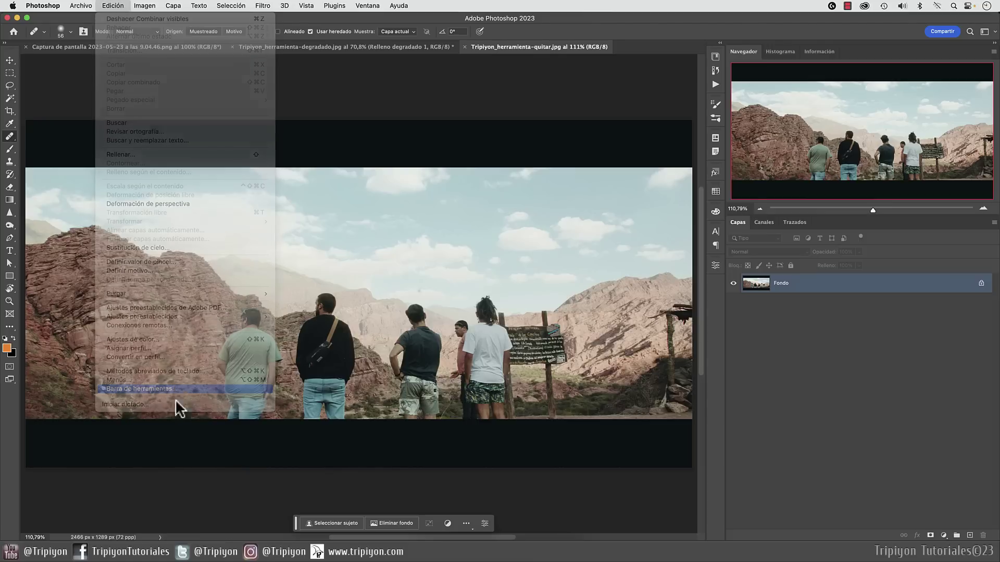
pyautogui.moveTo(366, 277); pyautogui.dragTo(390, 281)
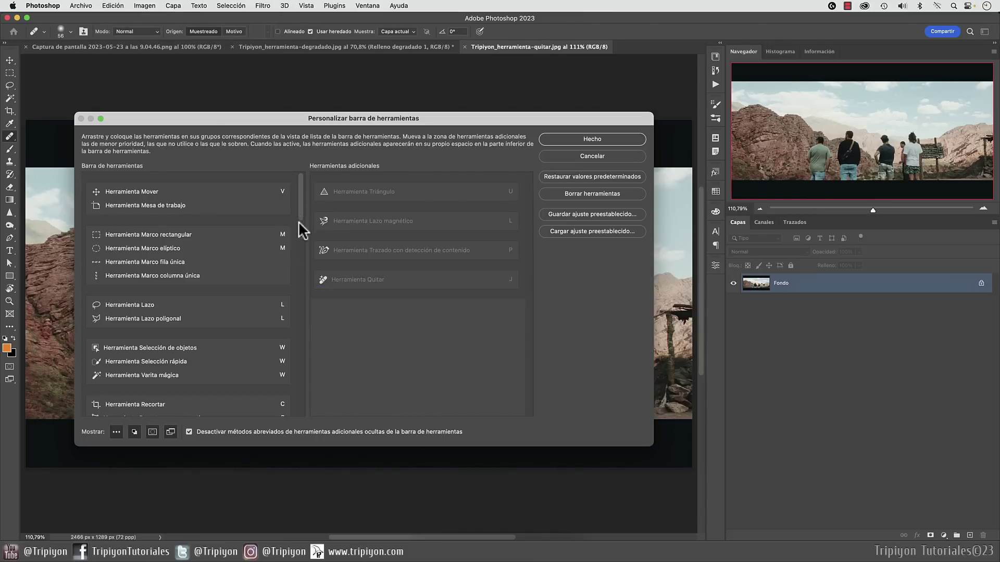
pyautogui.moveTo(302, 205); pyautogui.dragTo(298, 249)
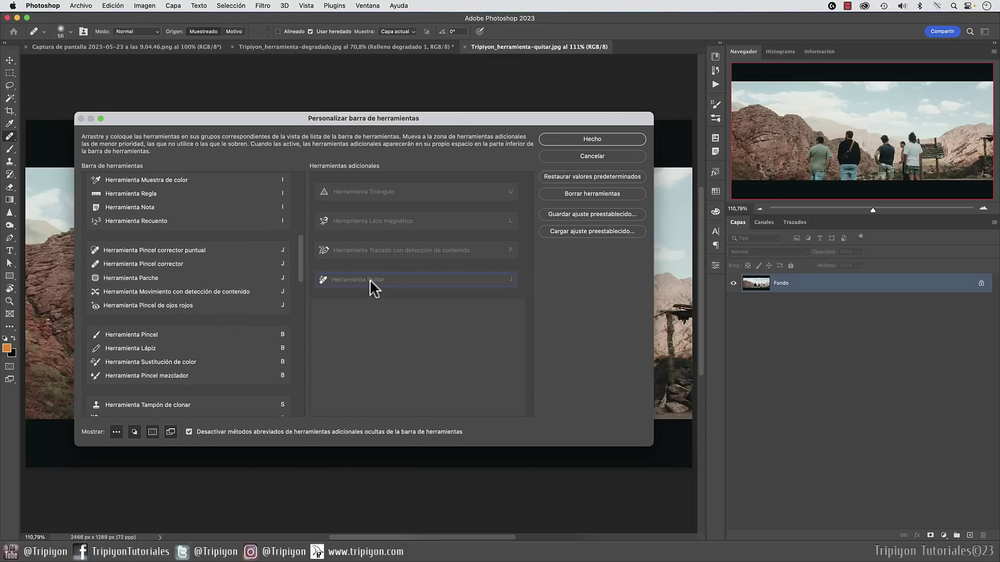
pyautogui.moveTo(369, 279); pyautogui.dragTo(139, 248)
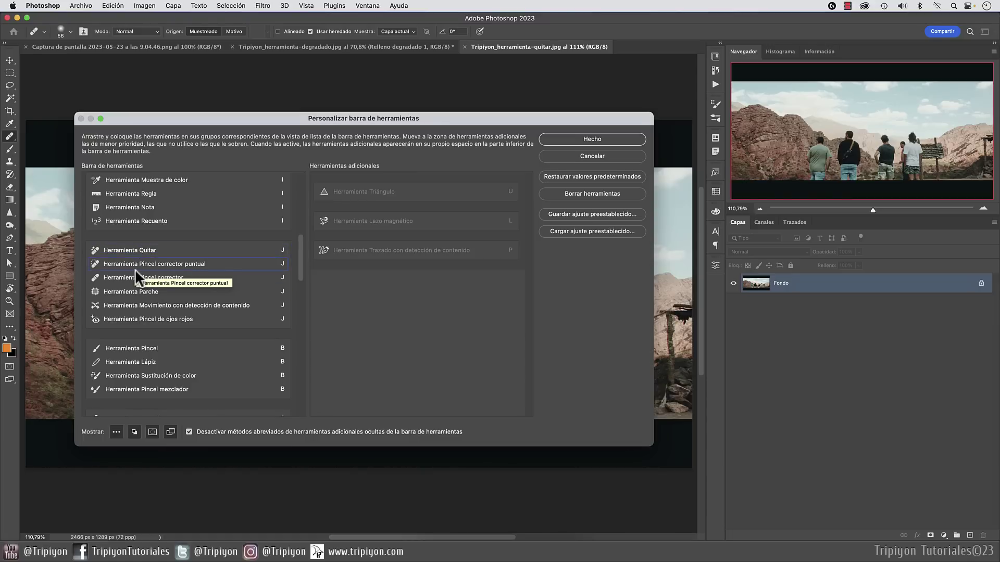
pyautogui.click(615, 139)
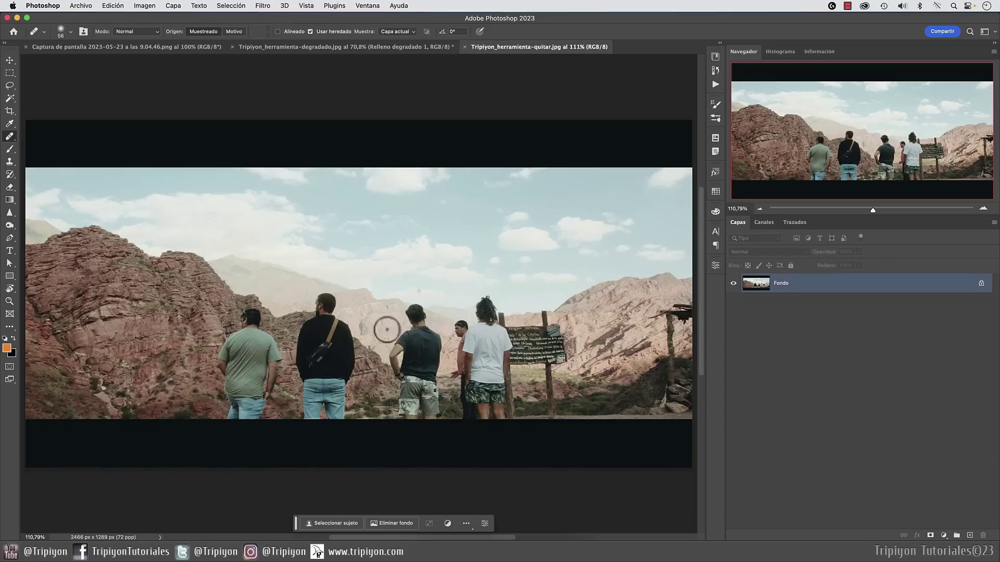
# - Zoom to the men, set the brush to 84, add empty layer Capa 1, and select the Remove tool
pyautogui.scroll(5, 281, 370)
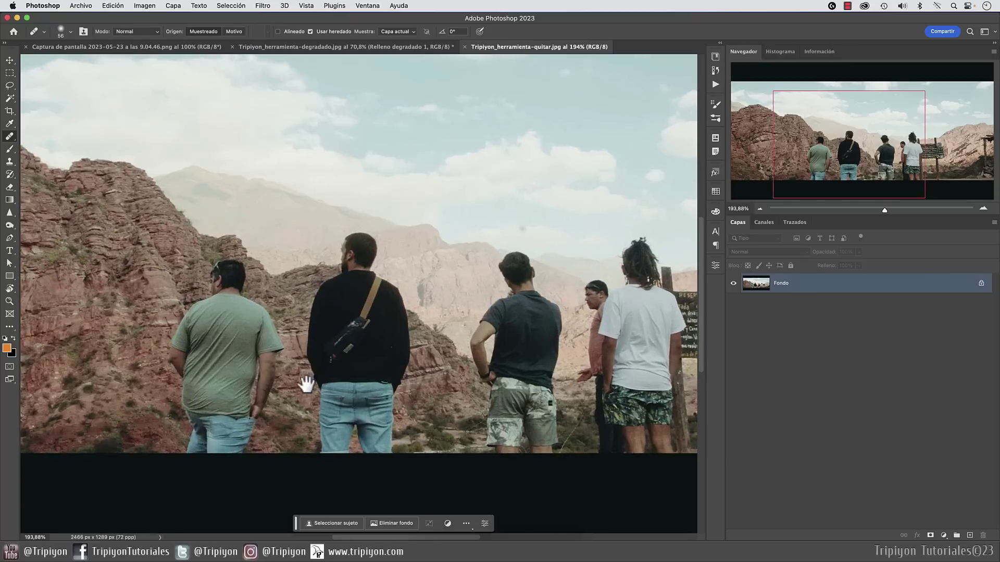
pyautogui.moveTo(306, 386); pyautogui.dragTo(416, 335)
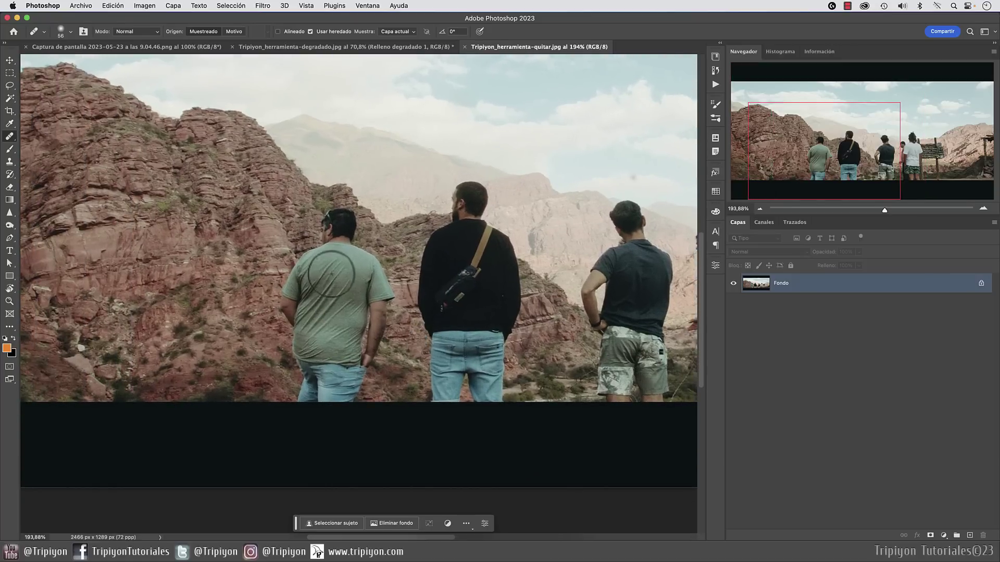
pyautogui.moveTo(331, 274); pyautogui.dragTo(373, 273)
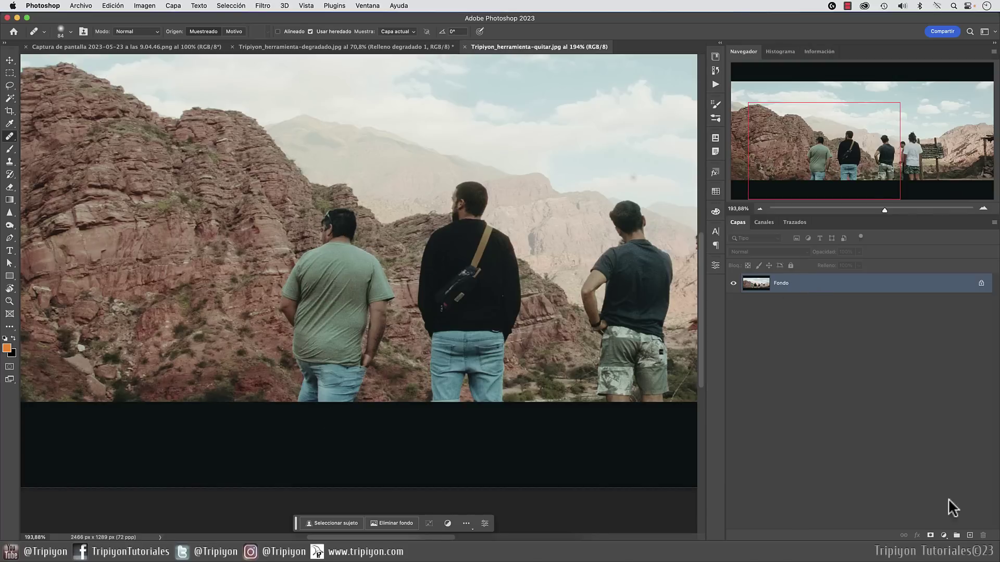
pyautogui.click(970, 535)
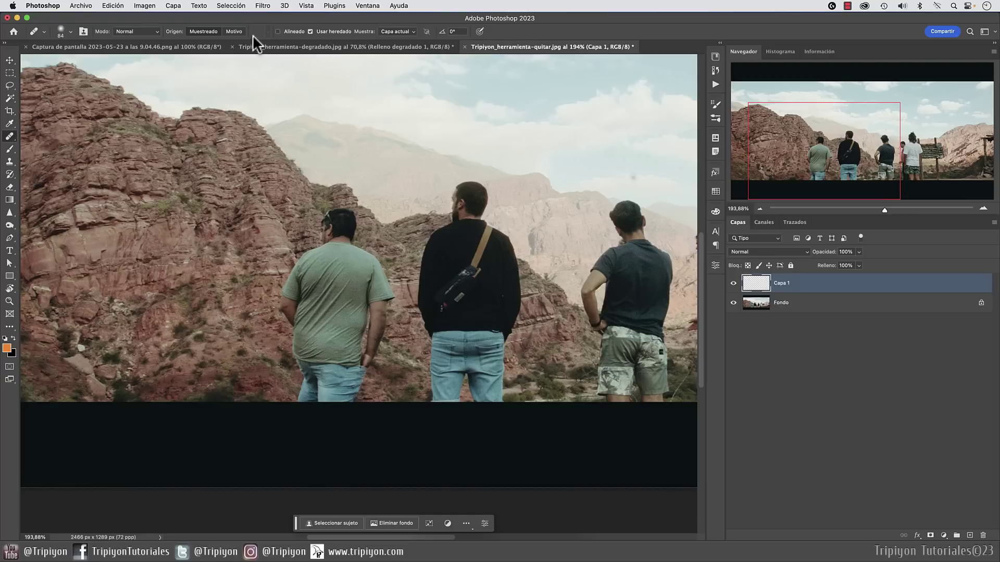
pyautogui.hotkey('shift', 'j')
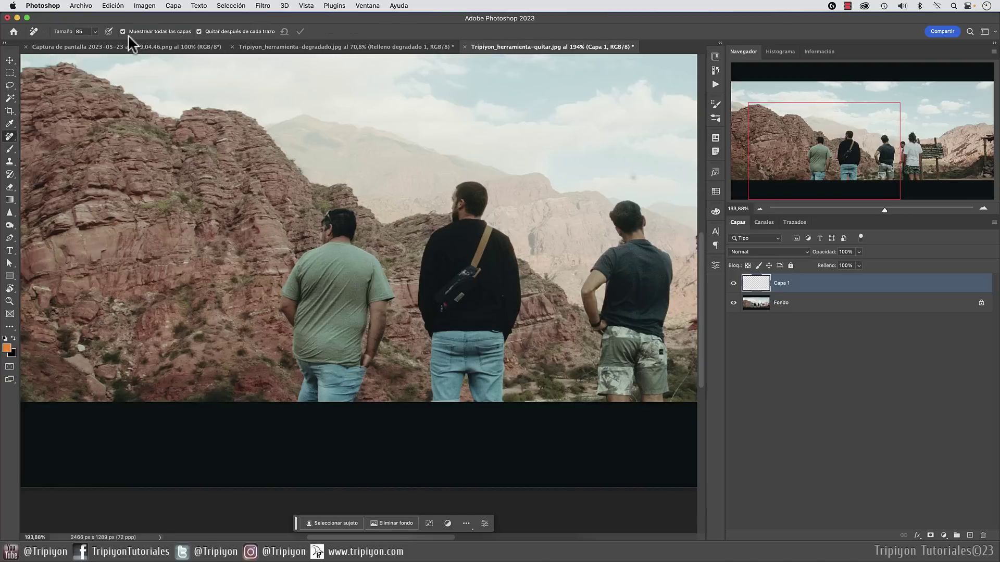
# - With Muestrear todas las capas on, erase the green-shirt man and the man in black
pyautogui.click(123, 31)
pyautogui.moveTo(338, 203)
pyautogui.mouseDown()
pyautogui.moveTo(301, 277)
pyautogui.moveTo(370, 281)
pyautogui.moveTo(304, 389)
pyautogui.mouseUp()
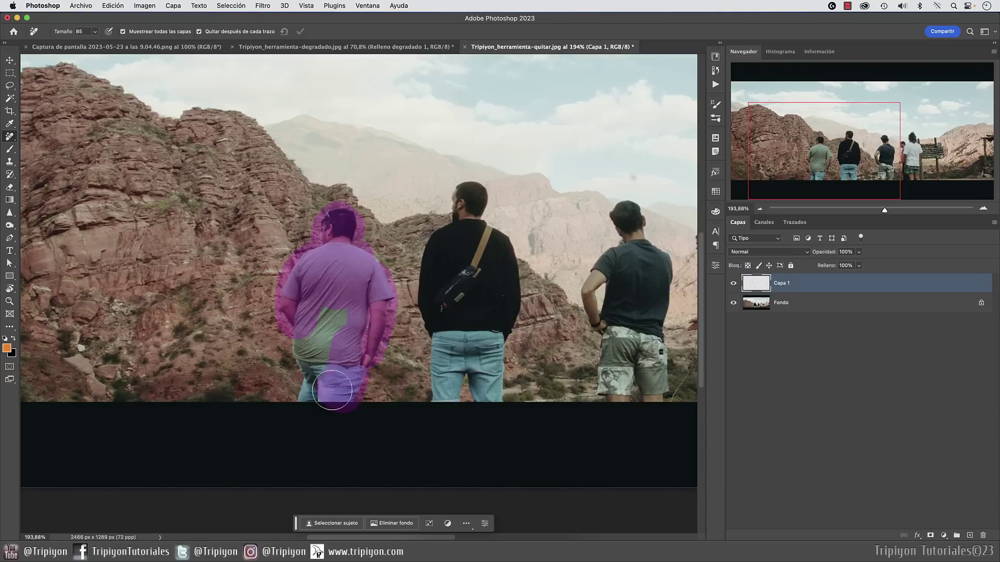
pyautogui.moveTo(304, 389); pyautogui.dragTo(321, 332)
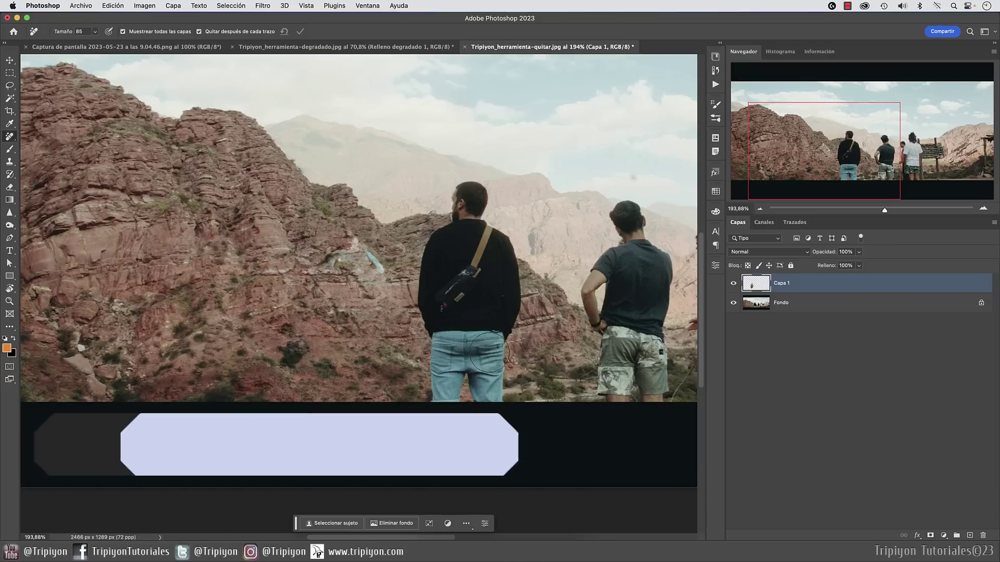
pyautogui.moveTo(472, 190)
pyautogui.mouseDown()
pyautogui.moveTo(450, 233)
pyautogui.moveTo(476, 390)
pyautogui.moveTo(483, 294)
pyautogui.mouseUp()
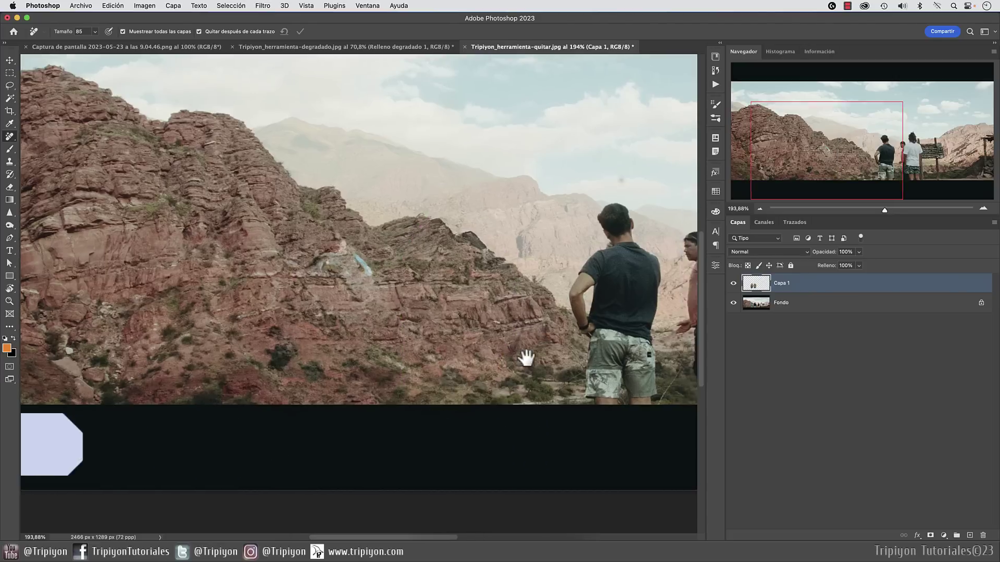
pyautogui.moveTo(552, 341); pyautogui.dragTo(486, 357)
pyautogui.scroll(-5, 475, 385)
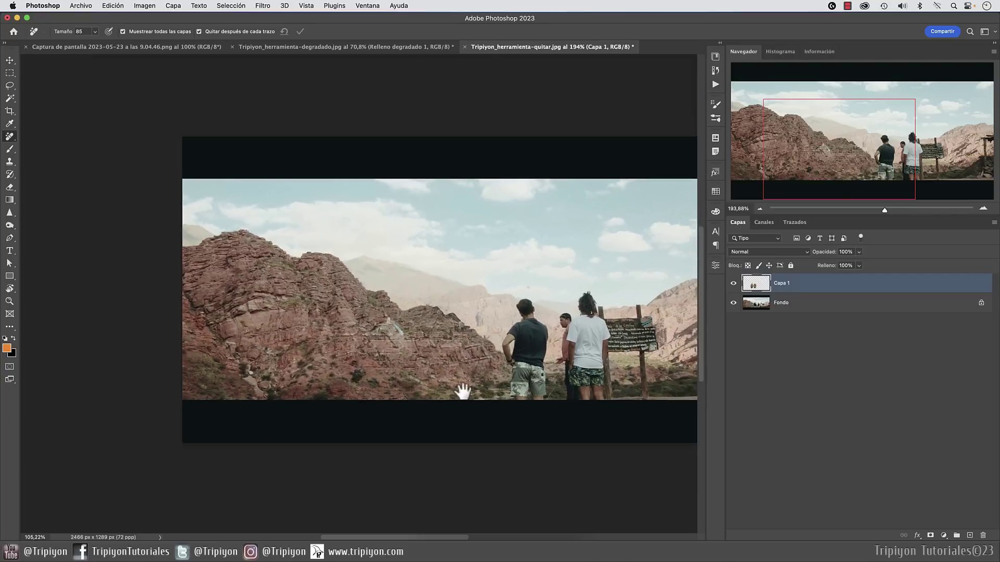
pyautogui.moveTo(433, 380); pyautogui.dragTo(429, 383)
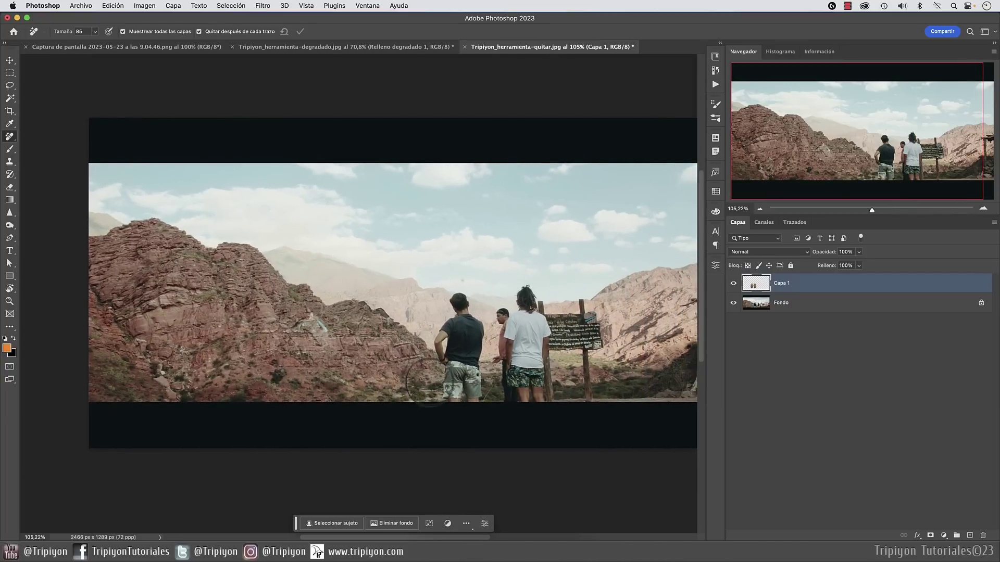